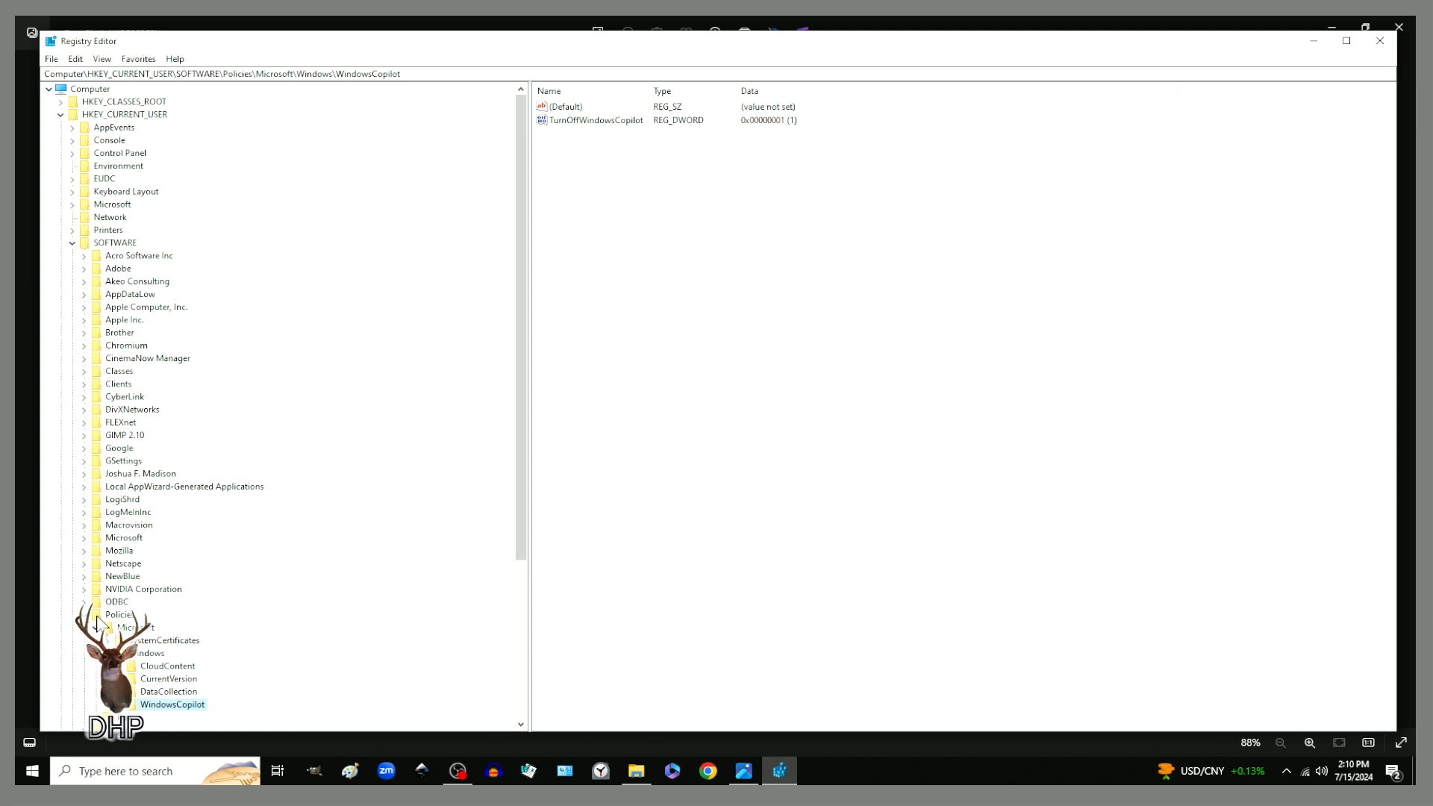
Step: Inspect the DataCollection key under HKEY_CURRENT_USER\SOFTWARE\Policies\Microsoft\Windows and the value types available for a new entry
left_click_drag(528, 486, 512, 669)
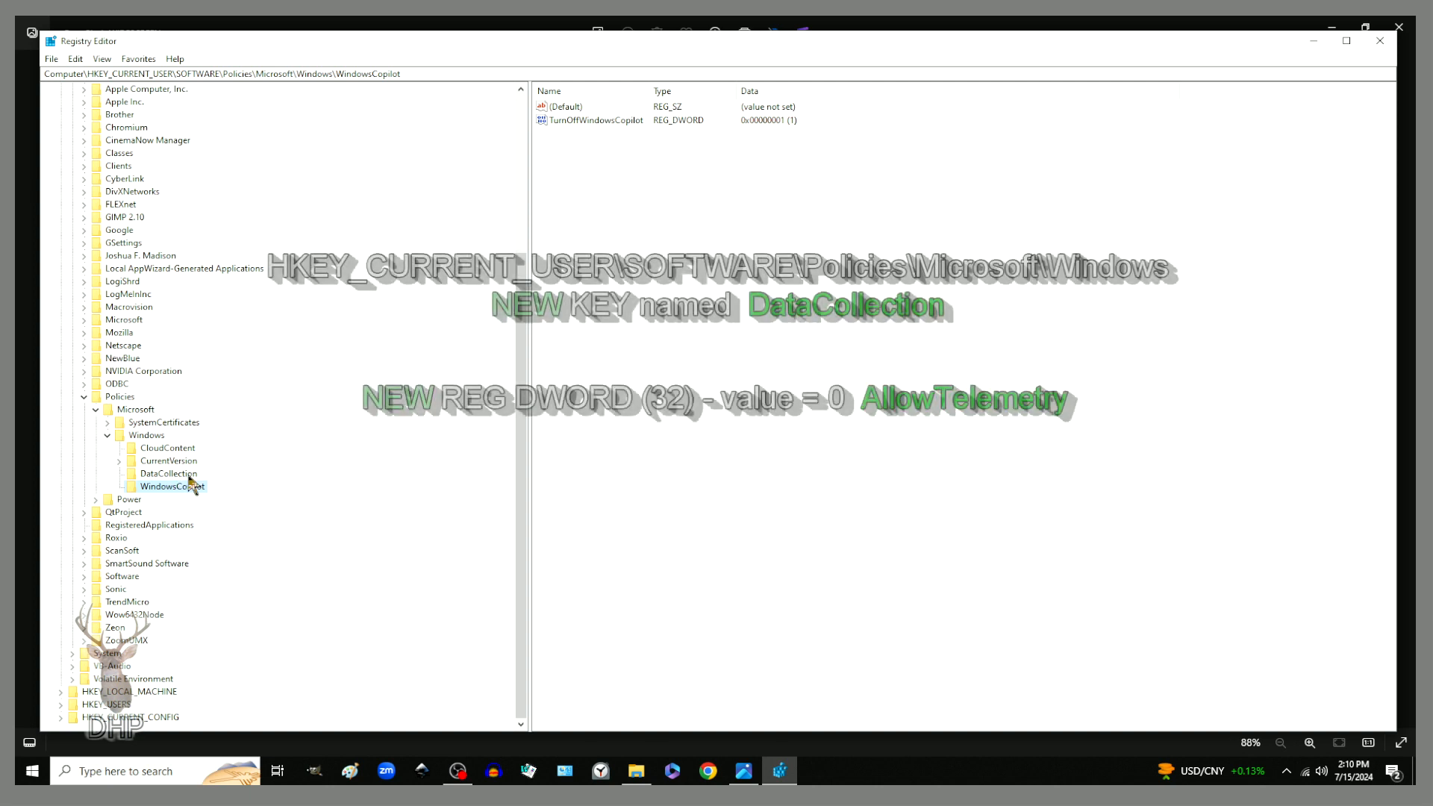
left_click(185, 476)
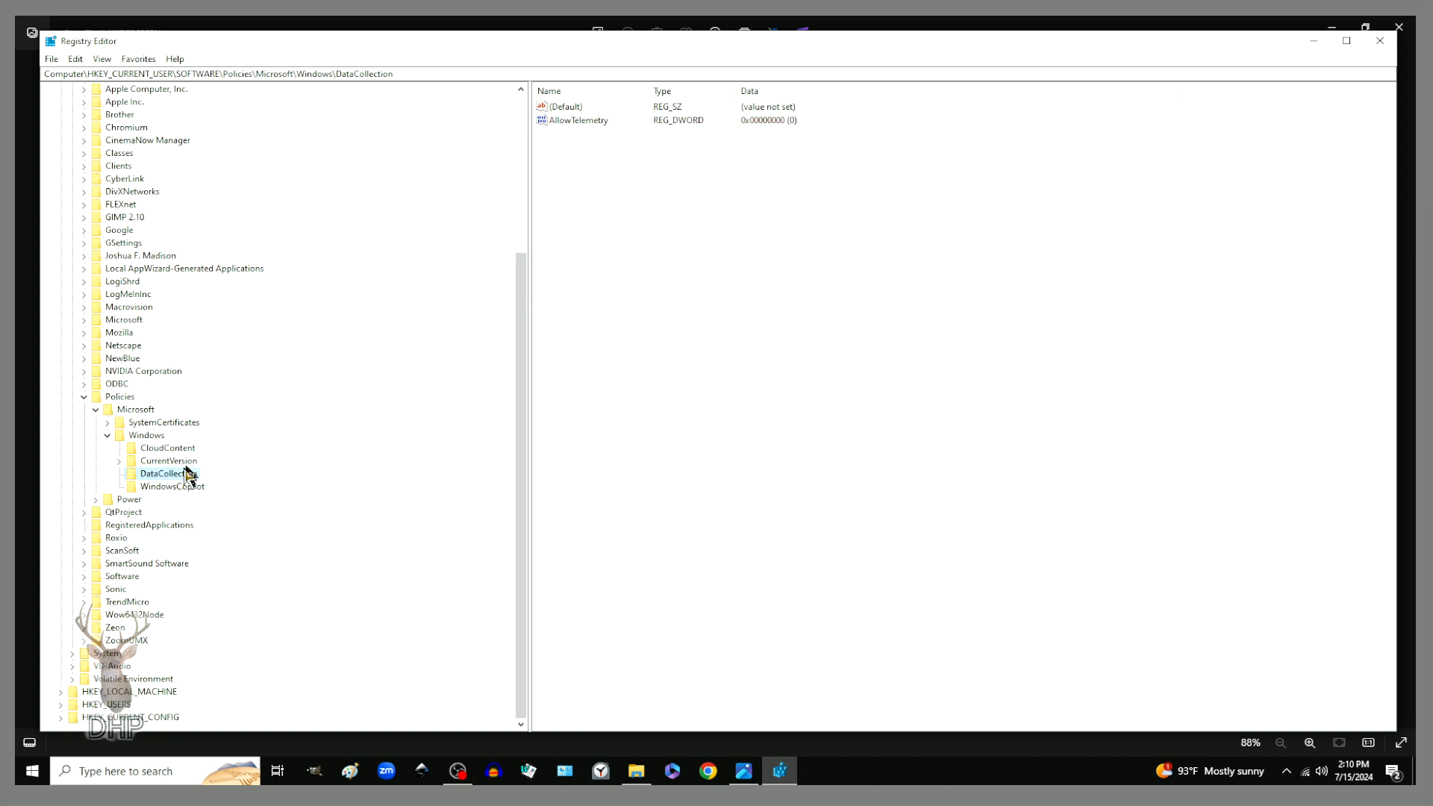
right_click(660, 469)
mouse_move(688, 481)
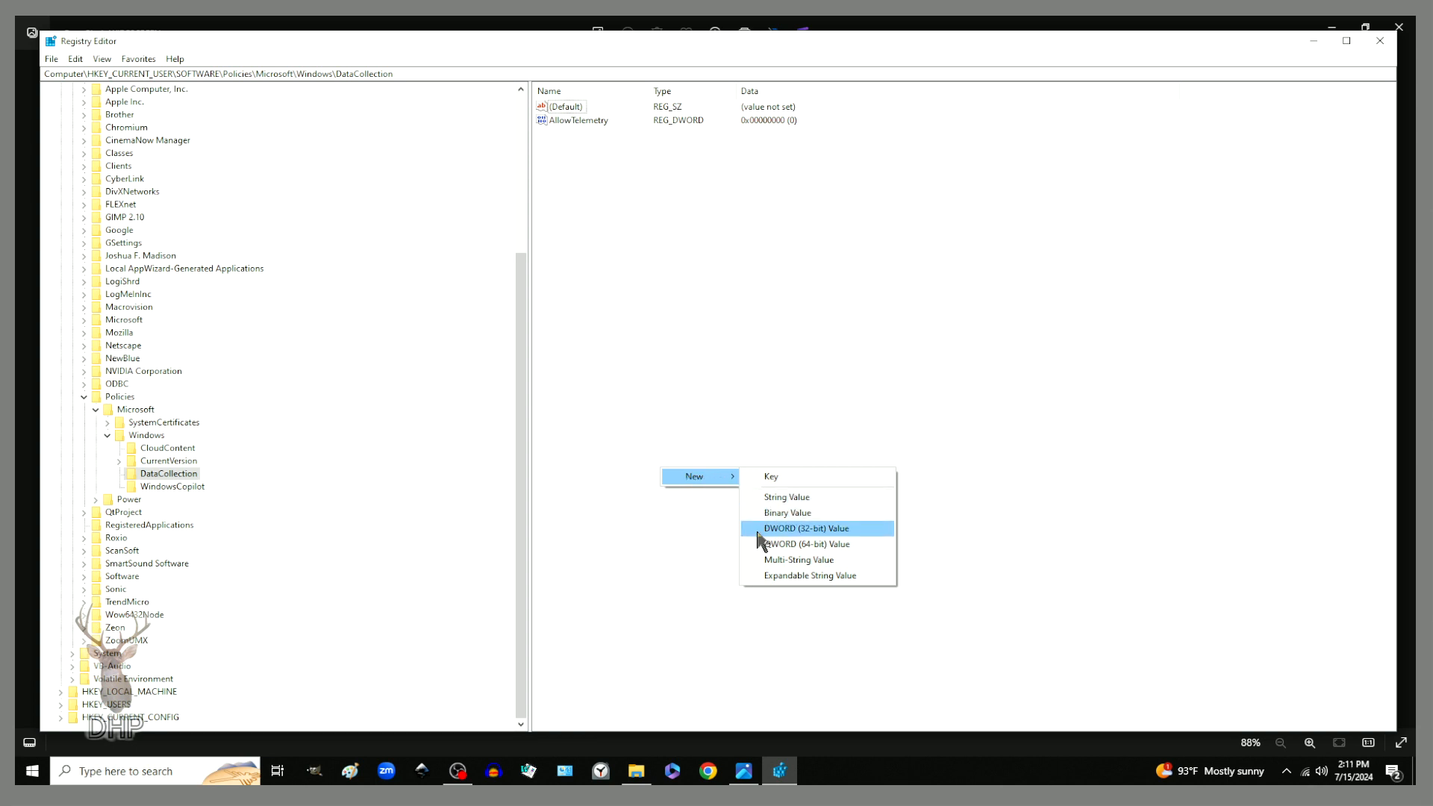
left_click(790, 294)
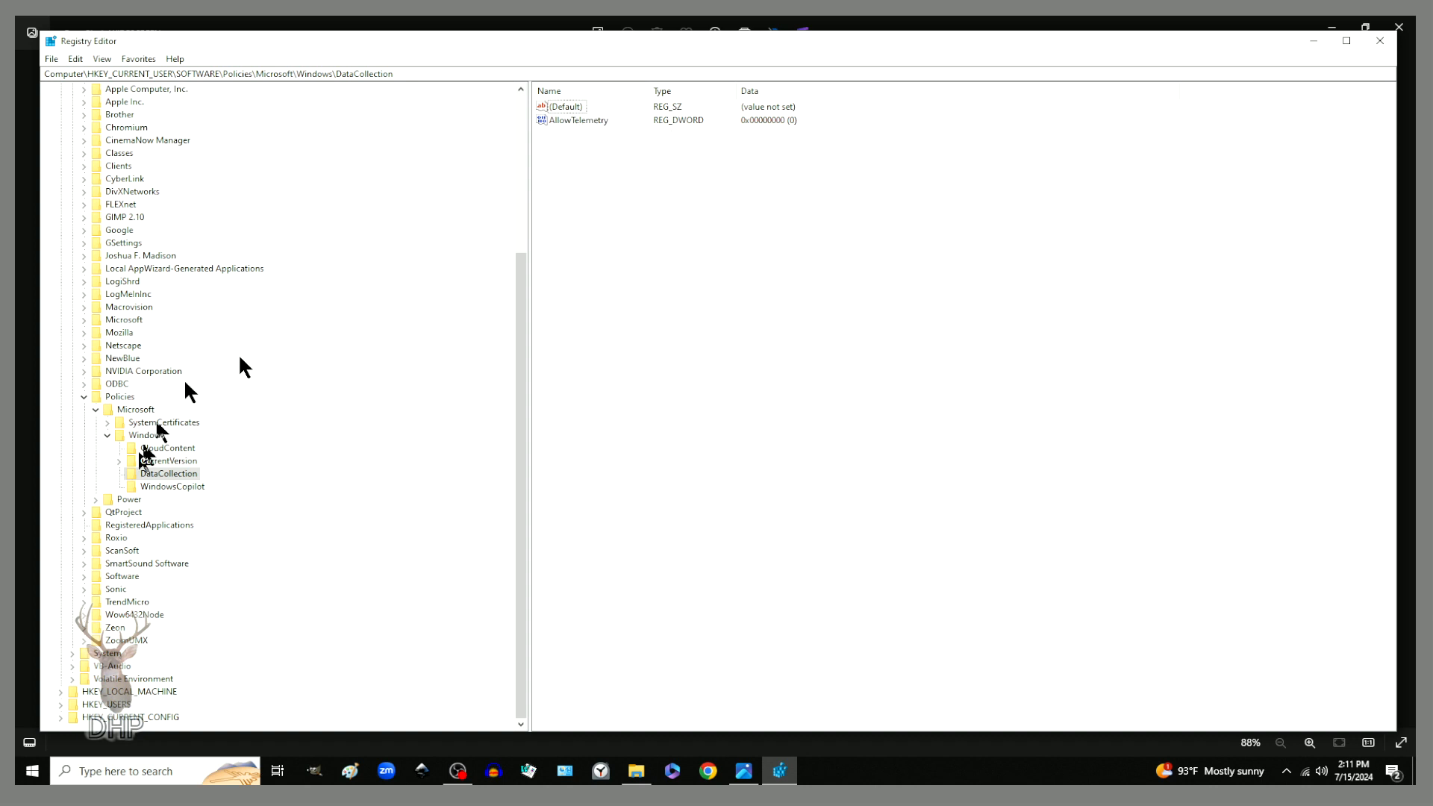
Step: Inspect the WindowsCopilot key under Policies\Microsoft\Windows and the DWORD (32-bit) option for a new value in it
left_click(157, 487)
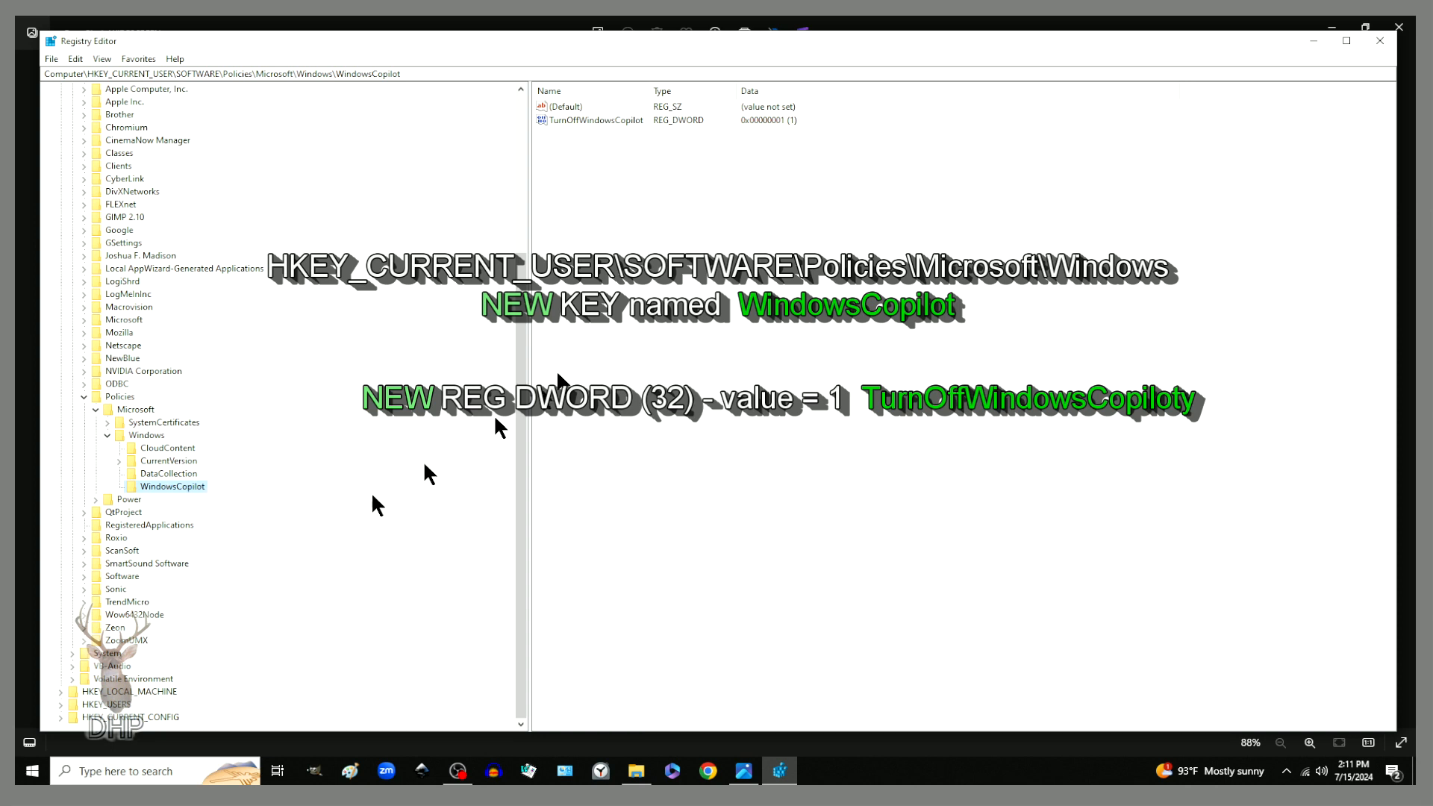
left_click(573, 151)
right_click(598, 166)
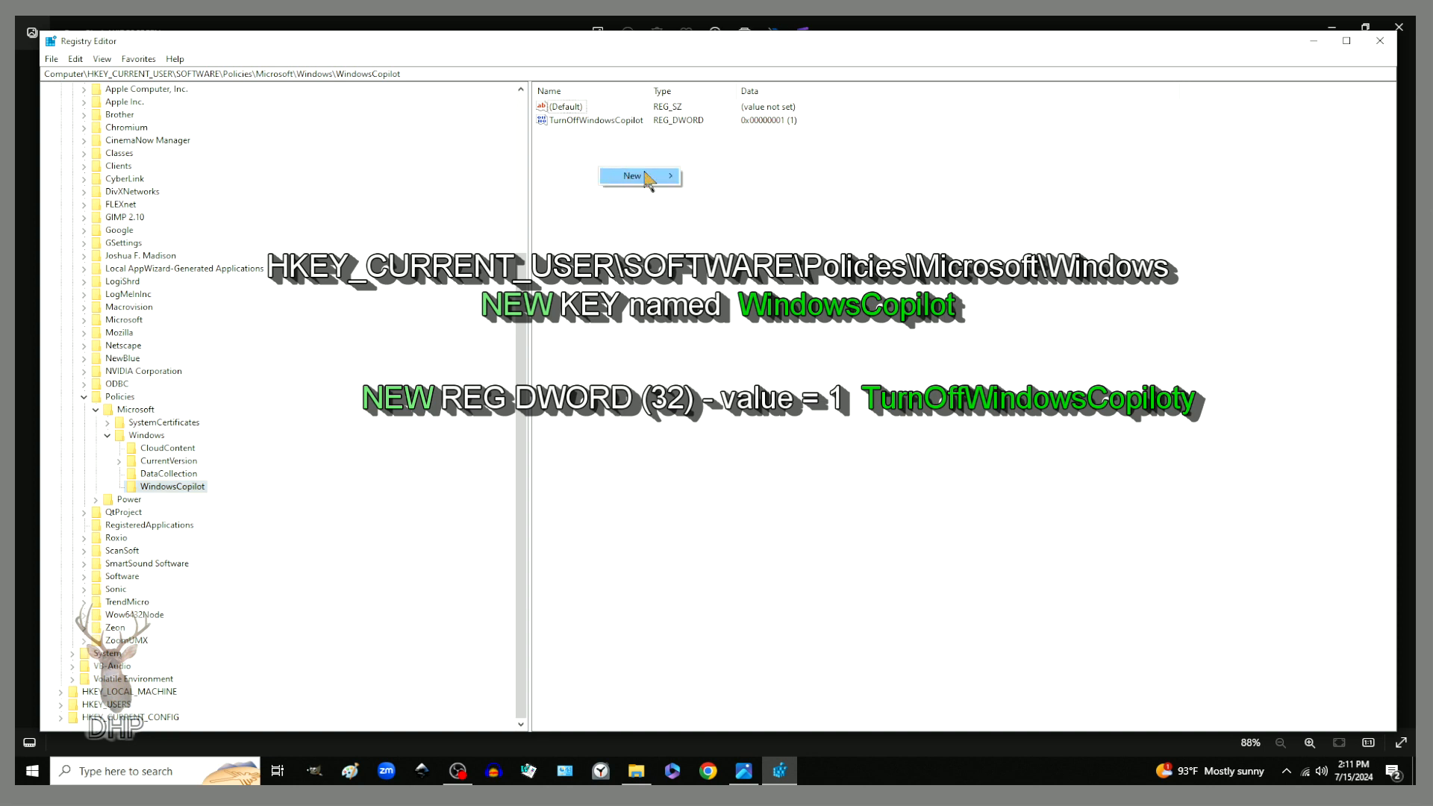
mouse_move(645, 174)
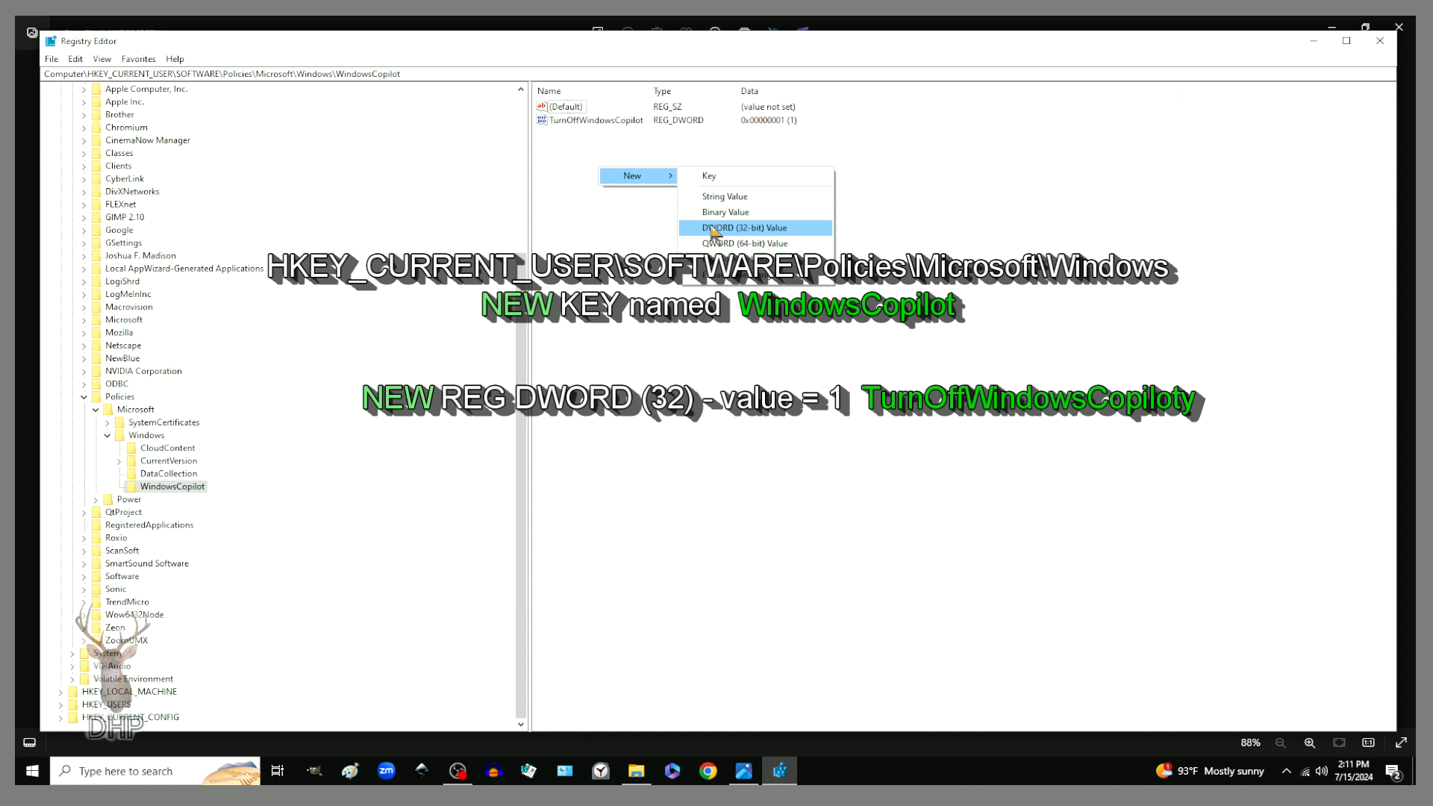
left_click(595, 236)
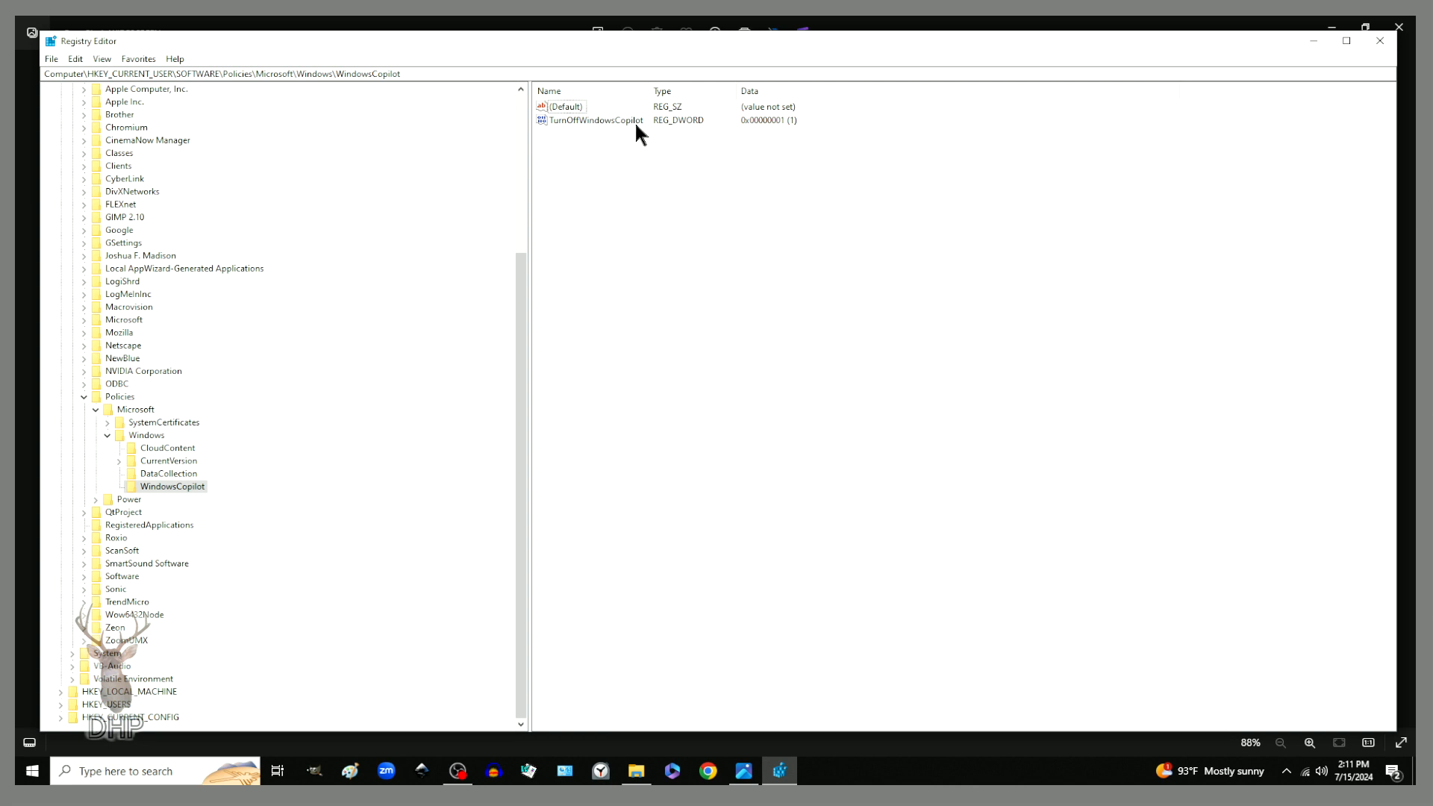
Step: Check the value data of the TurnOffWindowsCopilot DWORD in the WindowsCopilot key
left_click(585, 123)
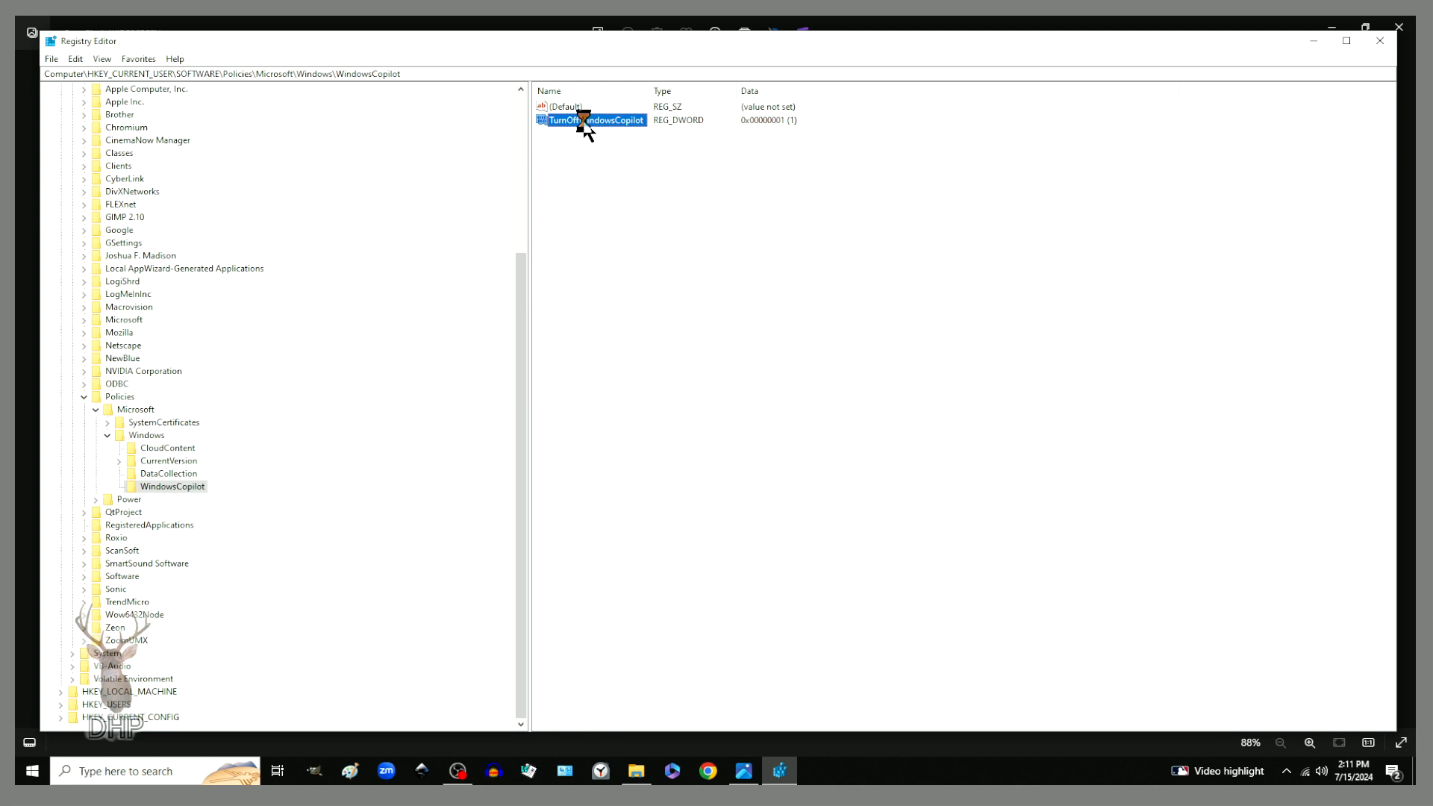
double_click(586, 123)
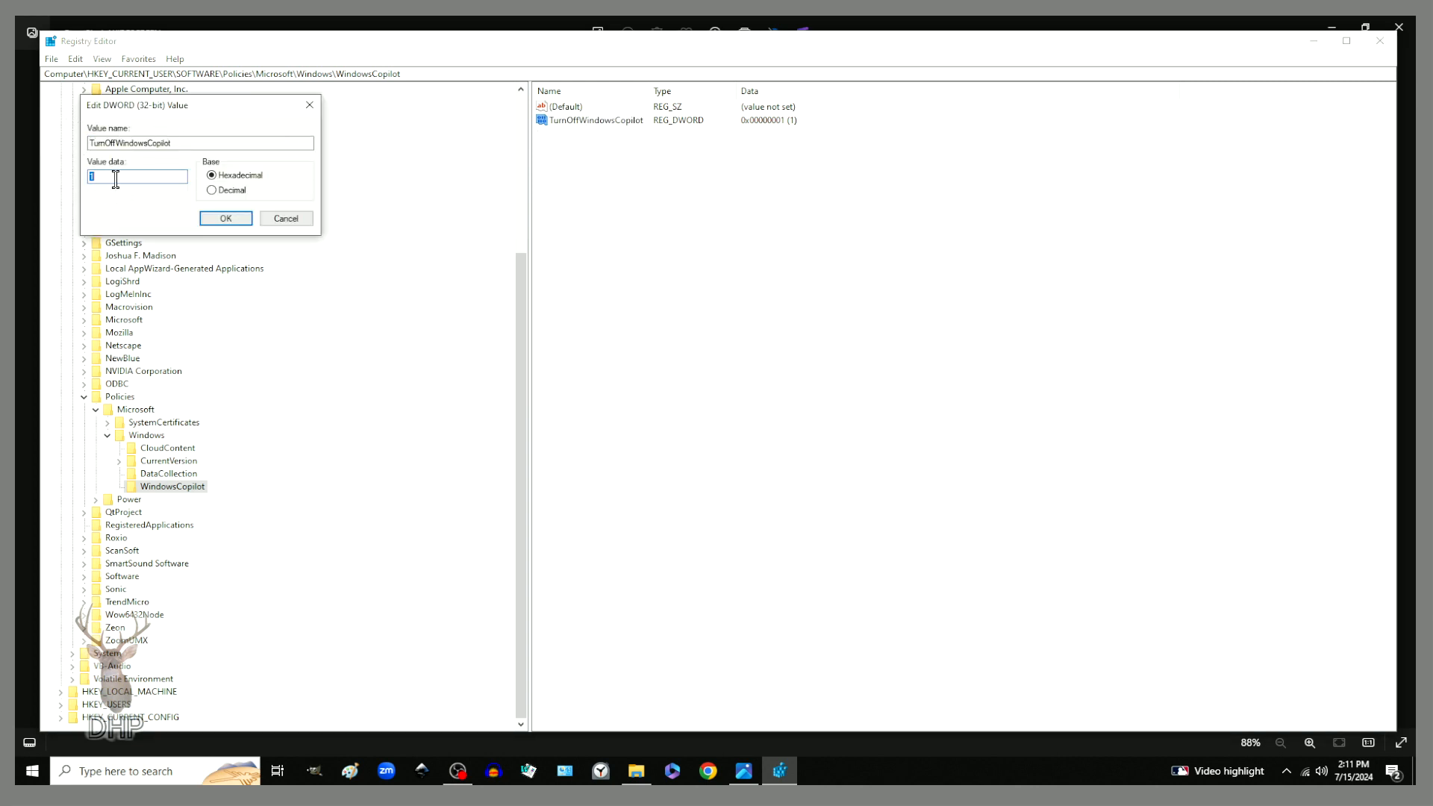
left_click(224, 218)
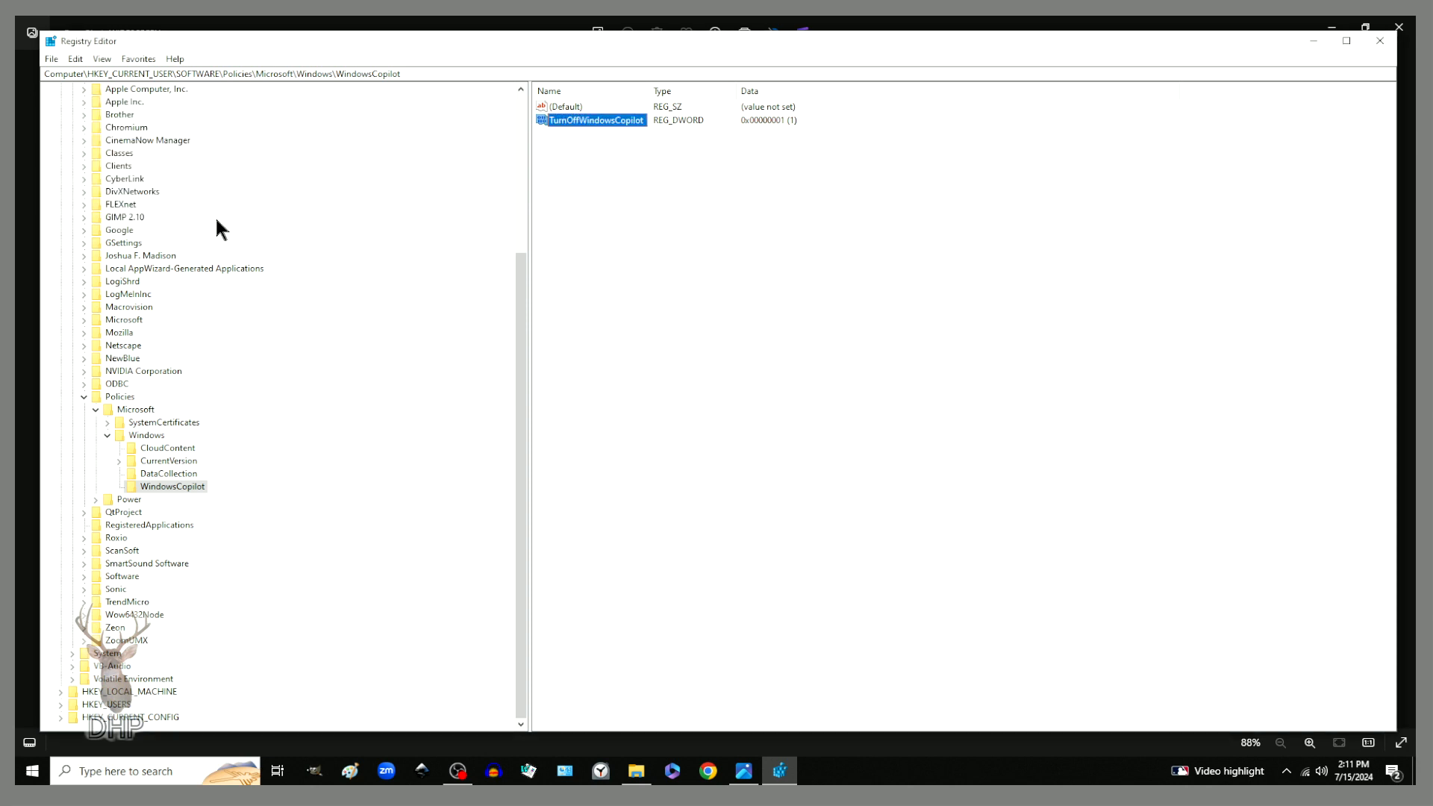
Step: Check the value data of the AllowTelemetry DWORD in the DataCollection key
left_click(194, 476)
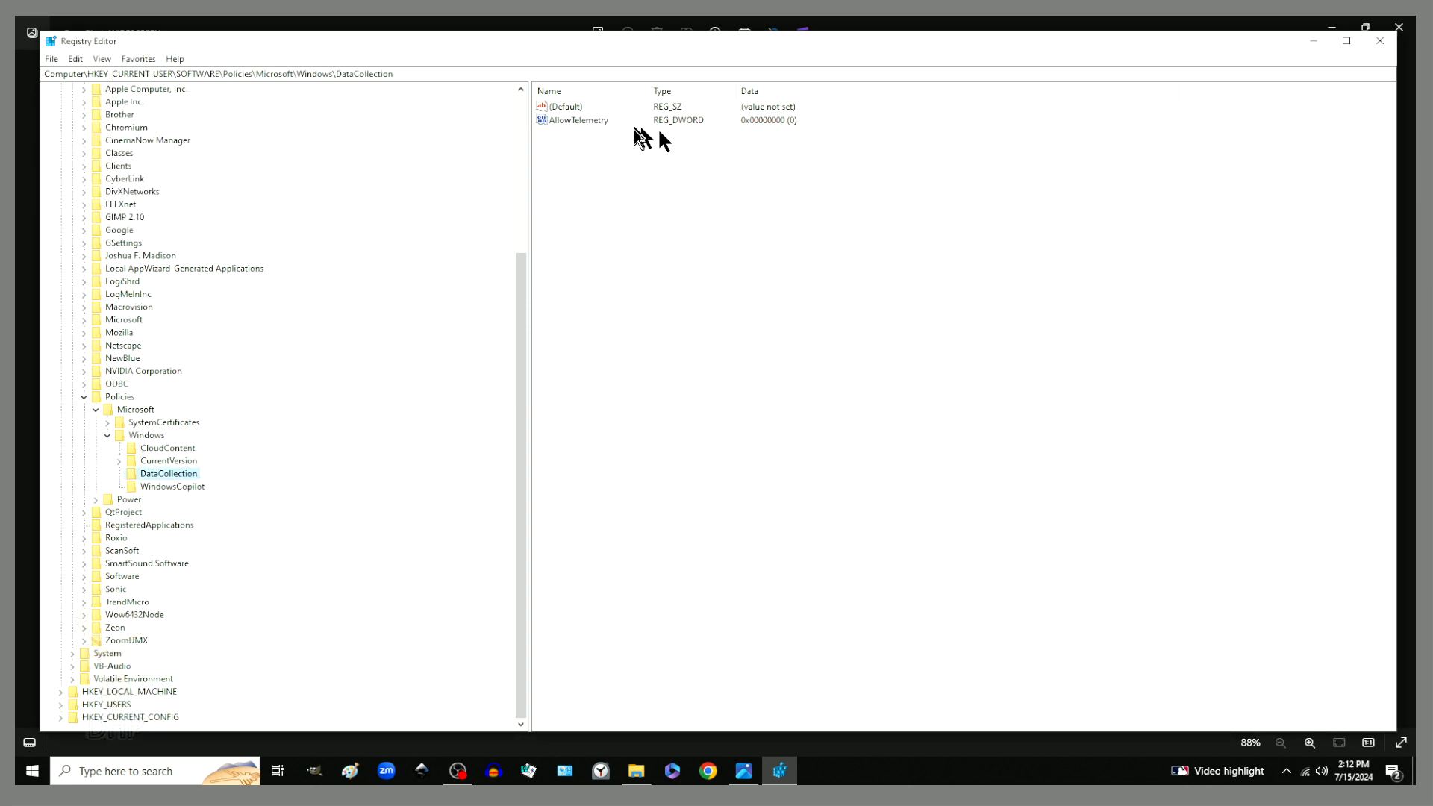
double_click(590, 120)
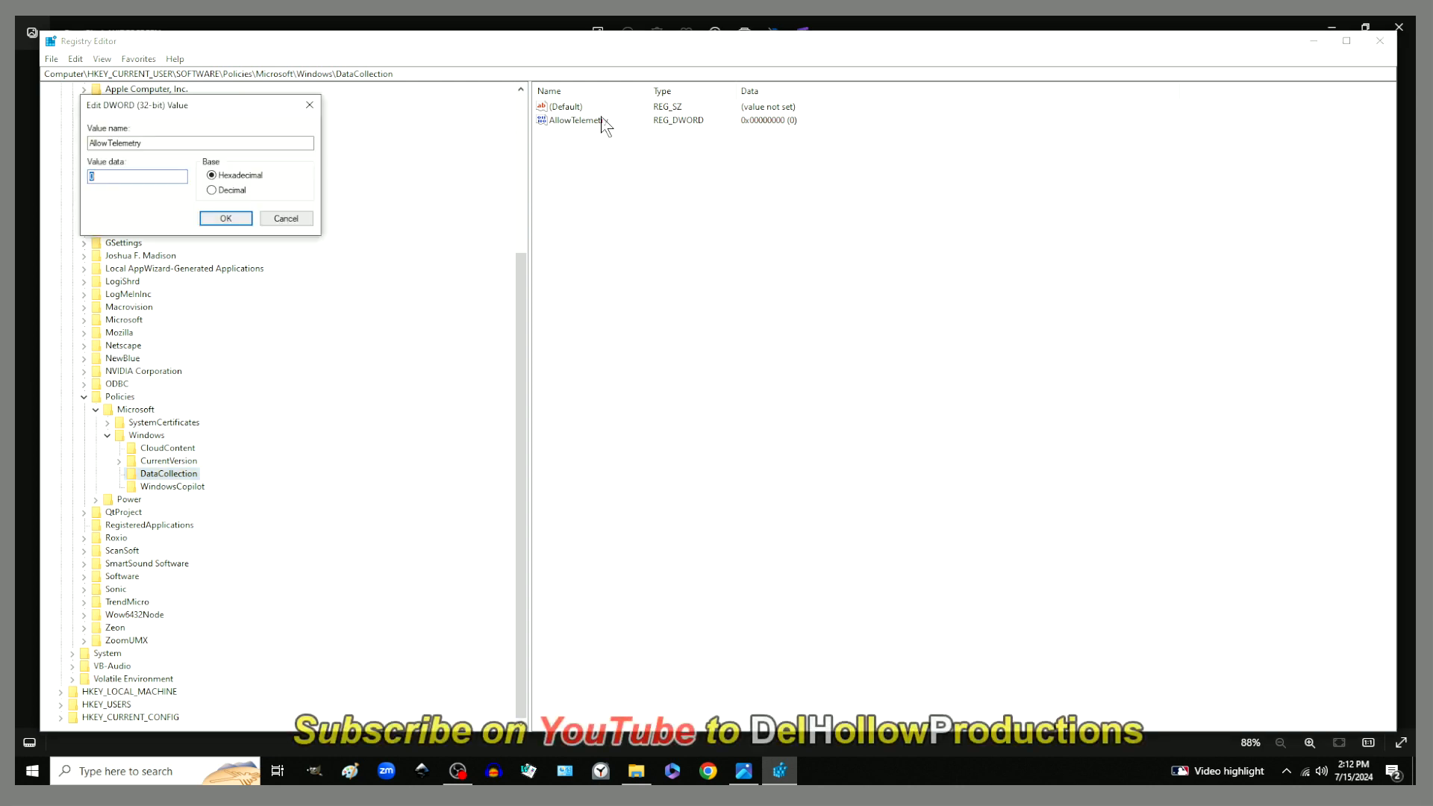
left_click(226, 219)
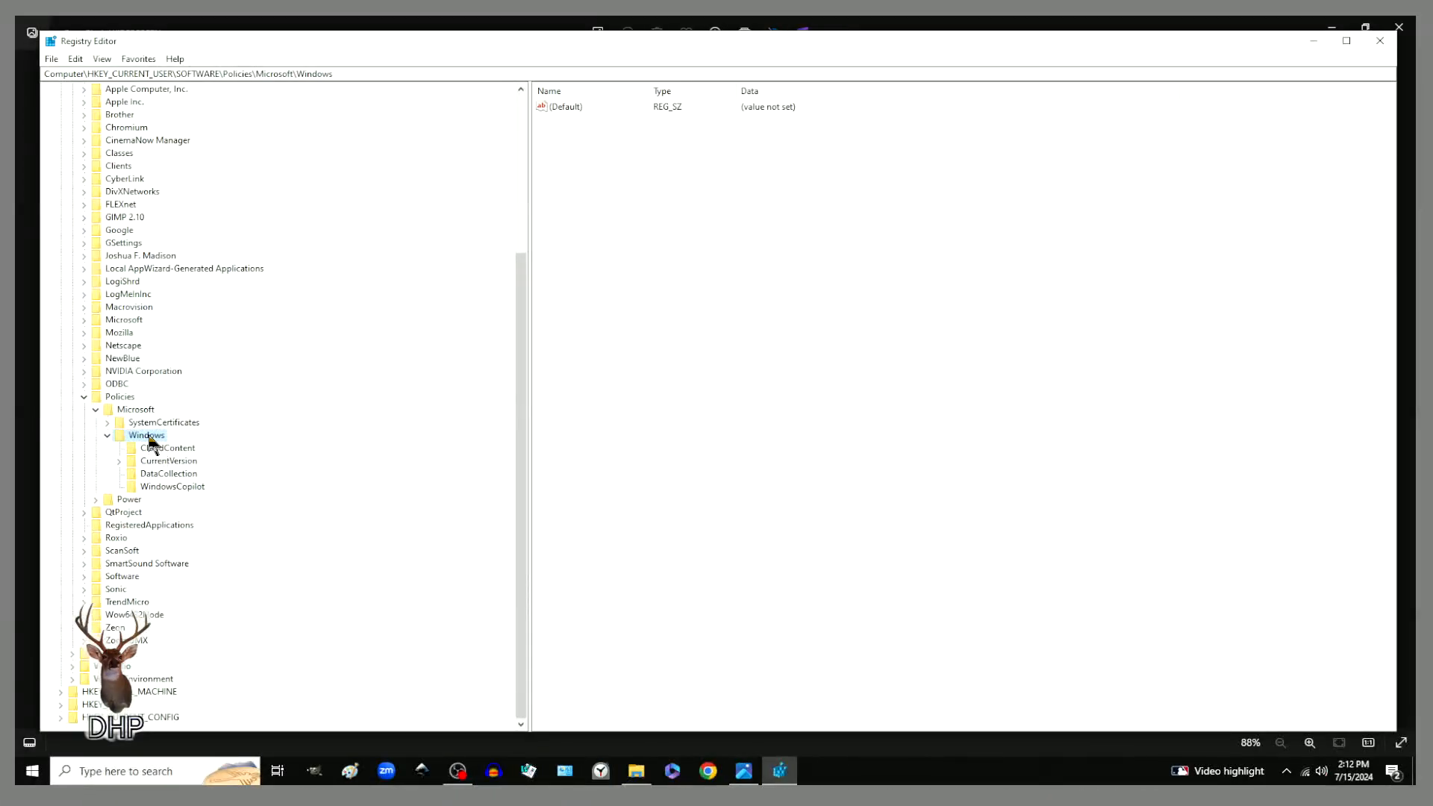
Step: Create a new subkey under Policies\Microsoft\Windows, keeping its default name
right_click(149, 441)
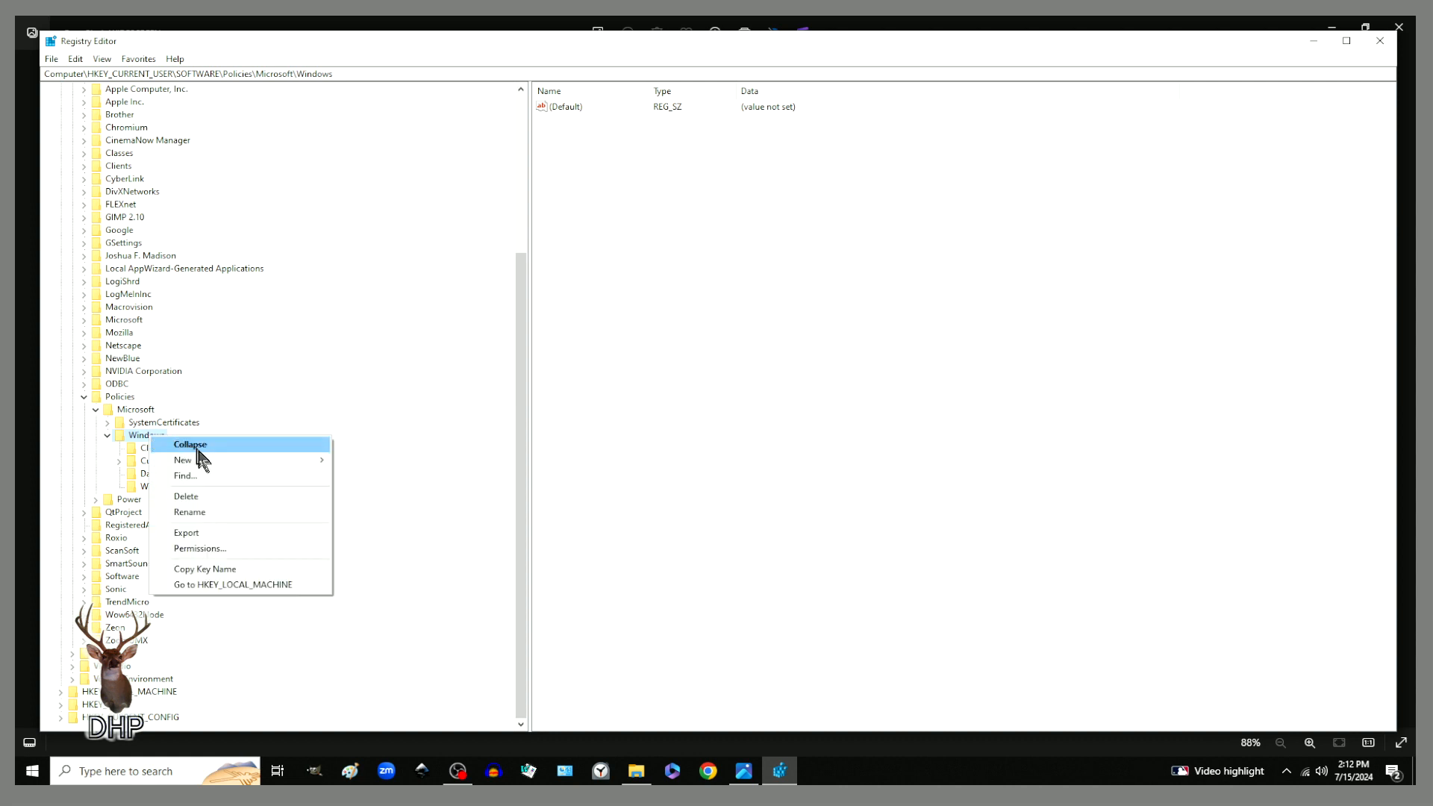
mouse_move(203, 458)
left_click(360, 460)
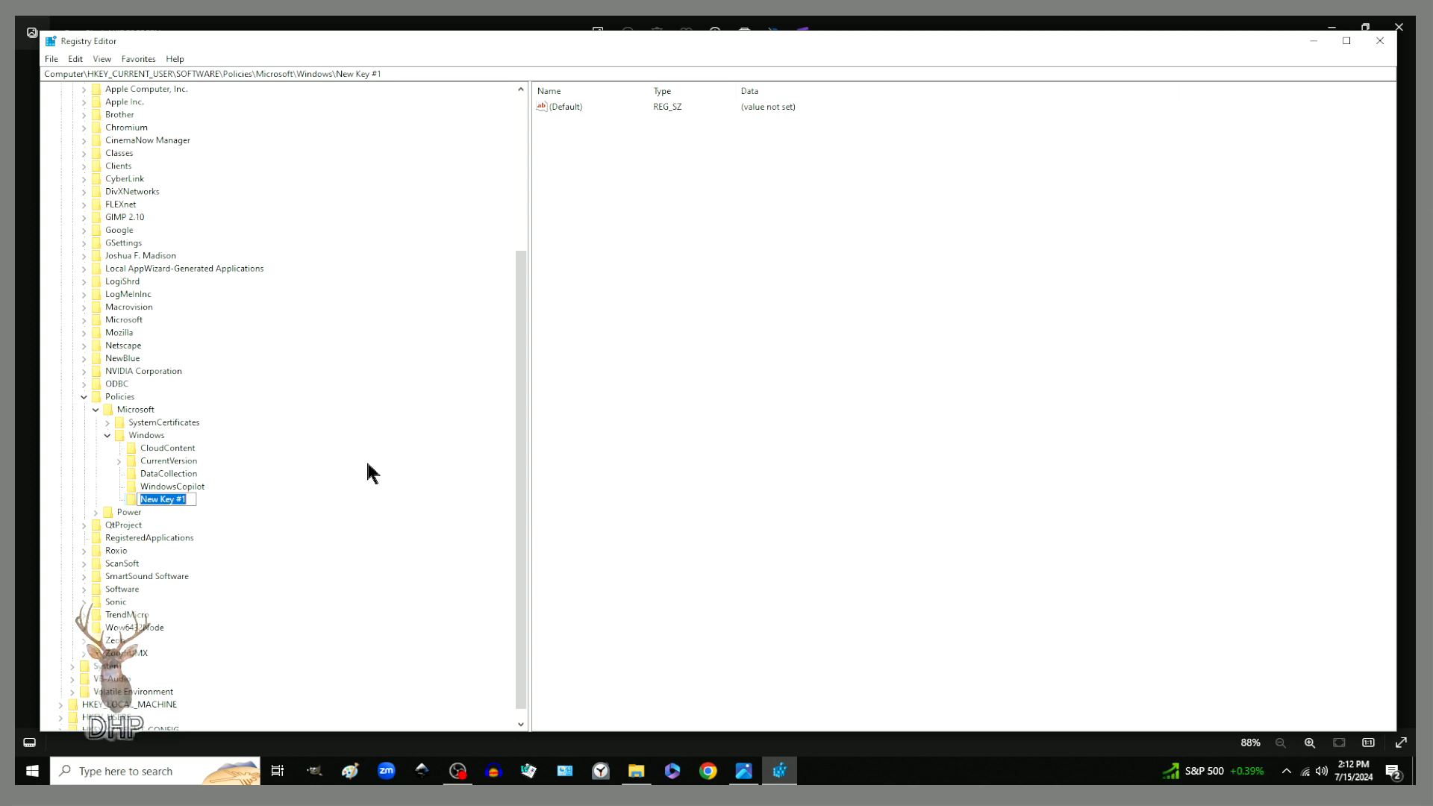
key("Return")
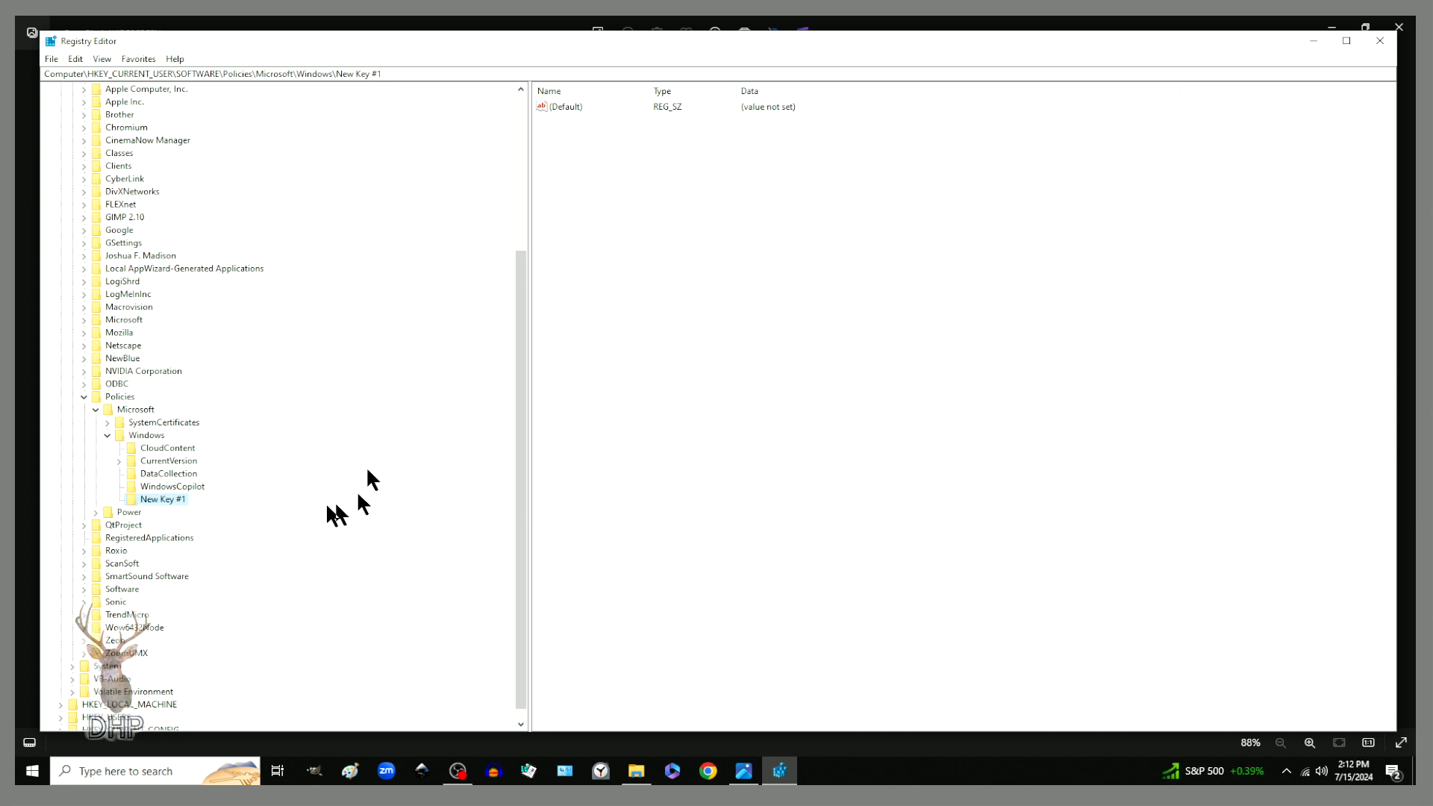
Step: Add a DWORD (32-bit) value with the default name to the new subkey and set its value data to 1
right_click(167, 500)
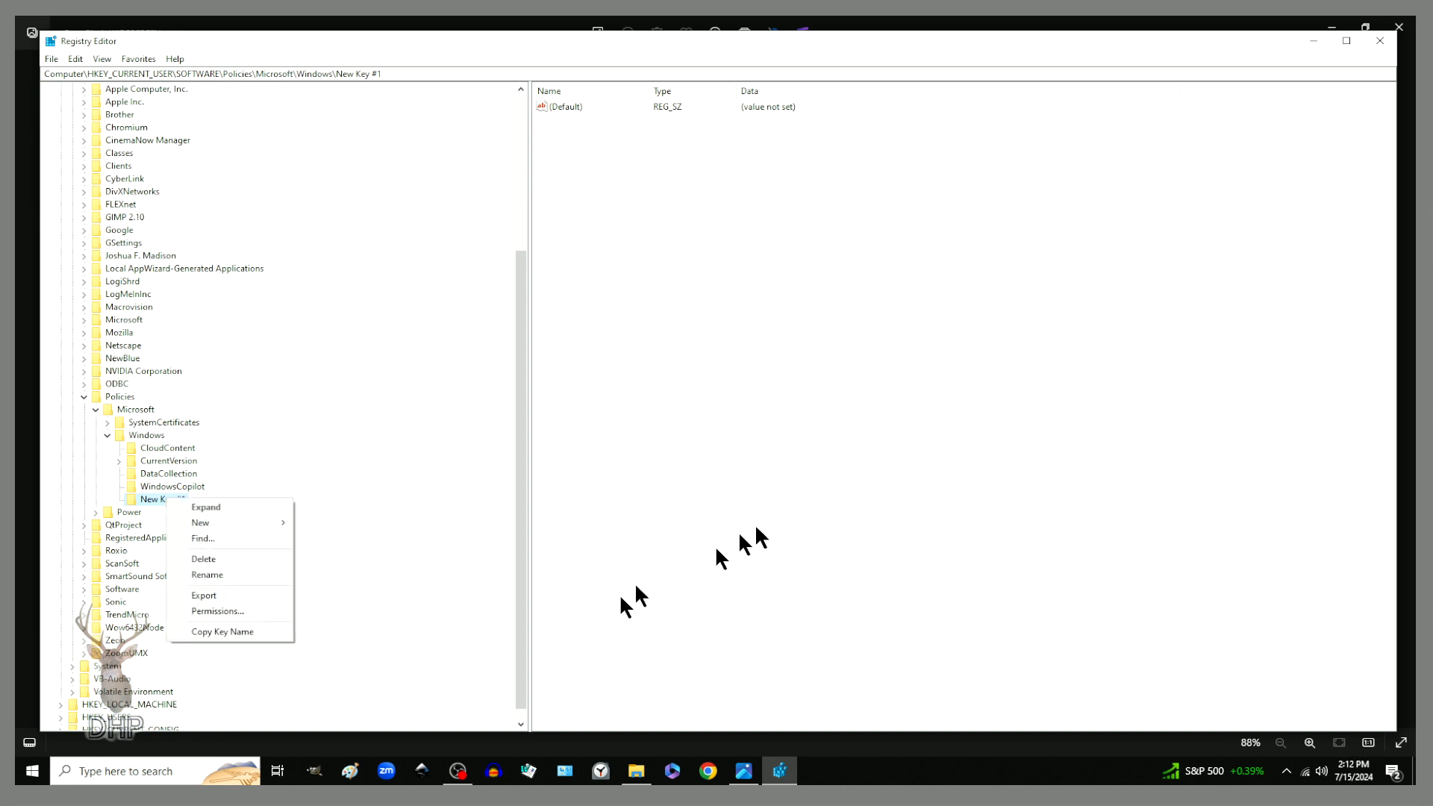
mouse_move(288, 527)
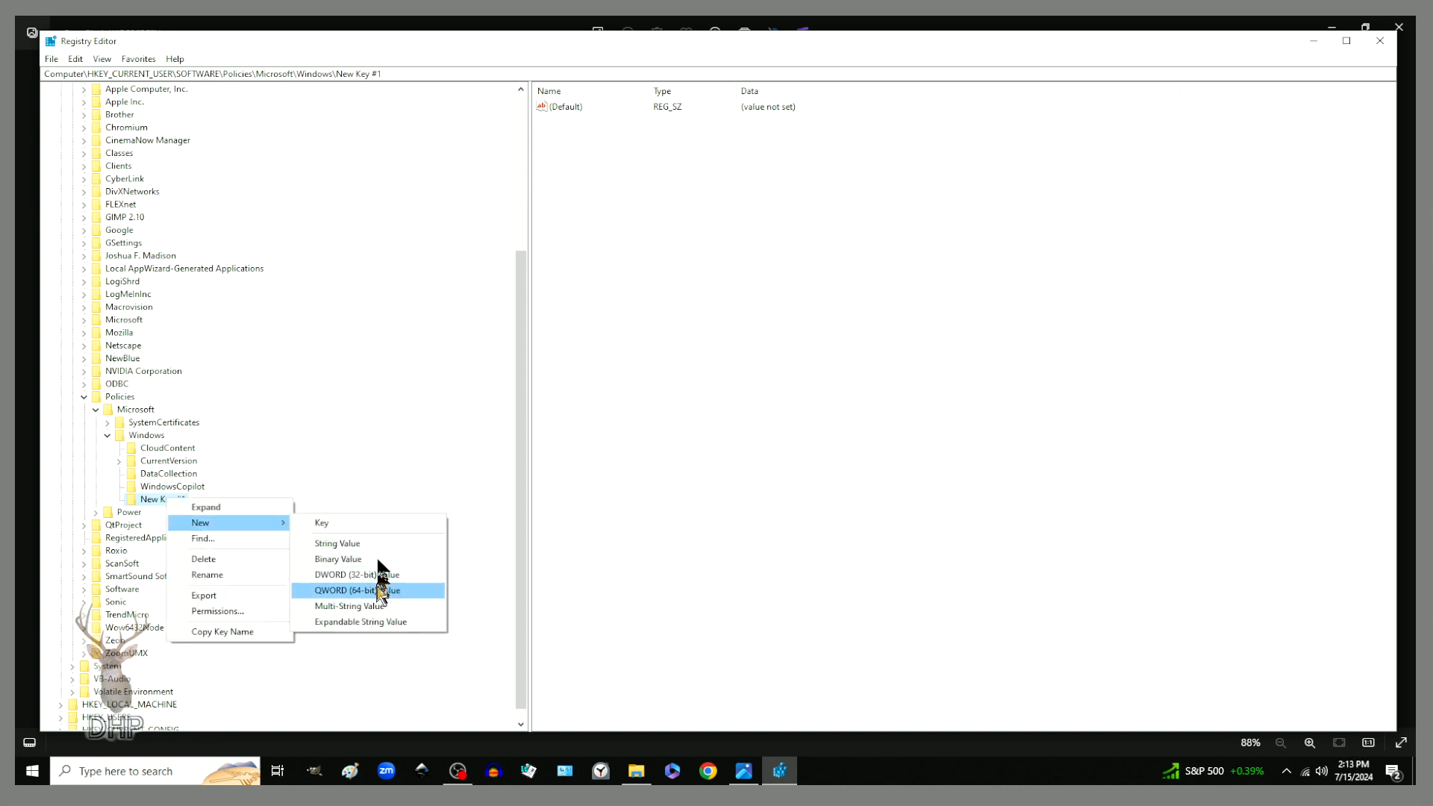
left_click(377, 577)
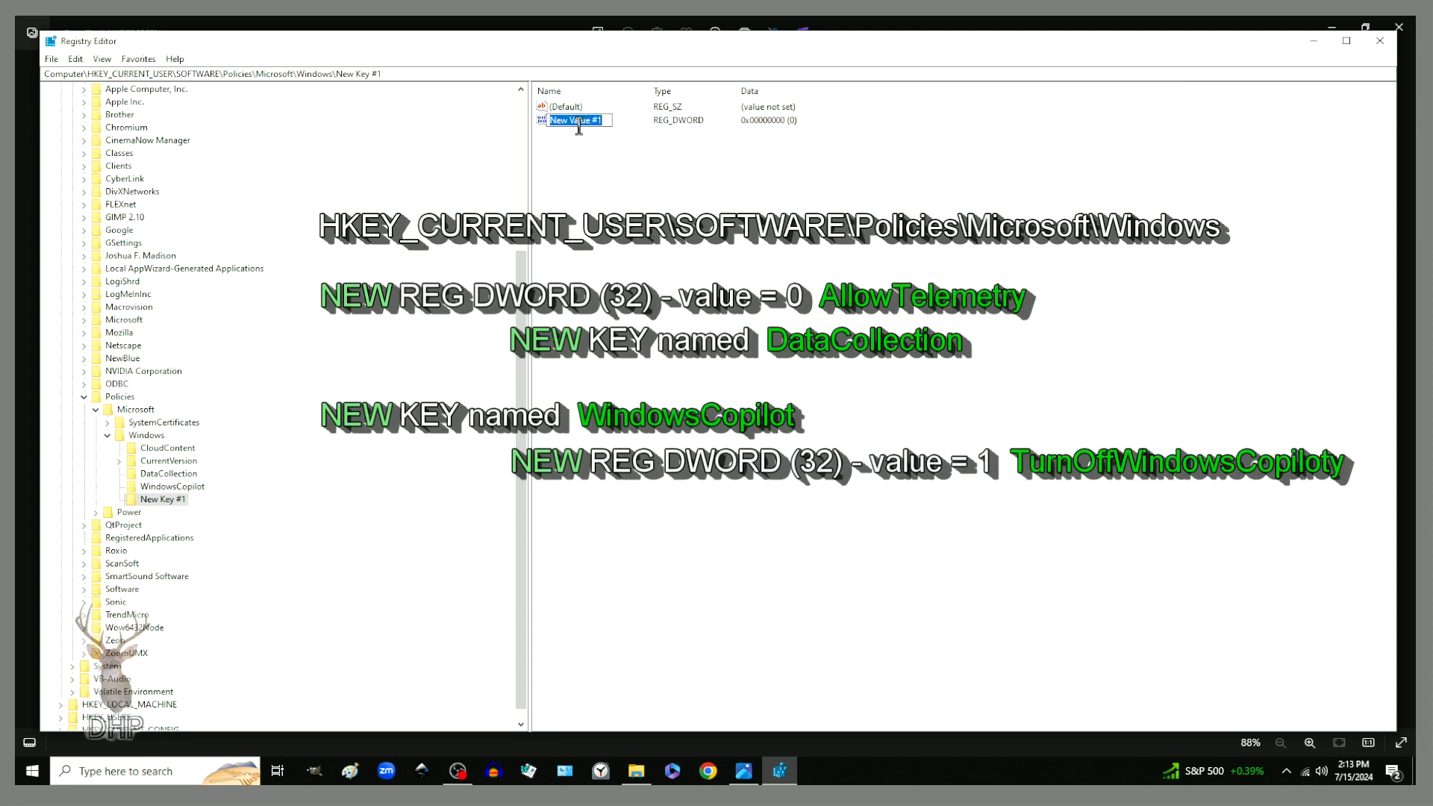
key("Return")
double_click(556, 125)
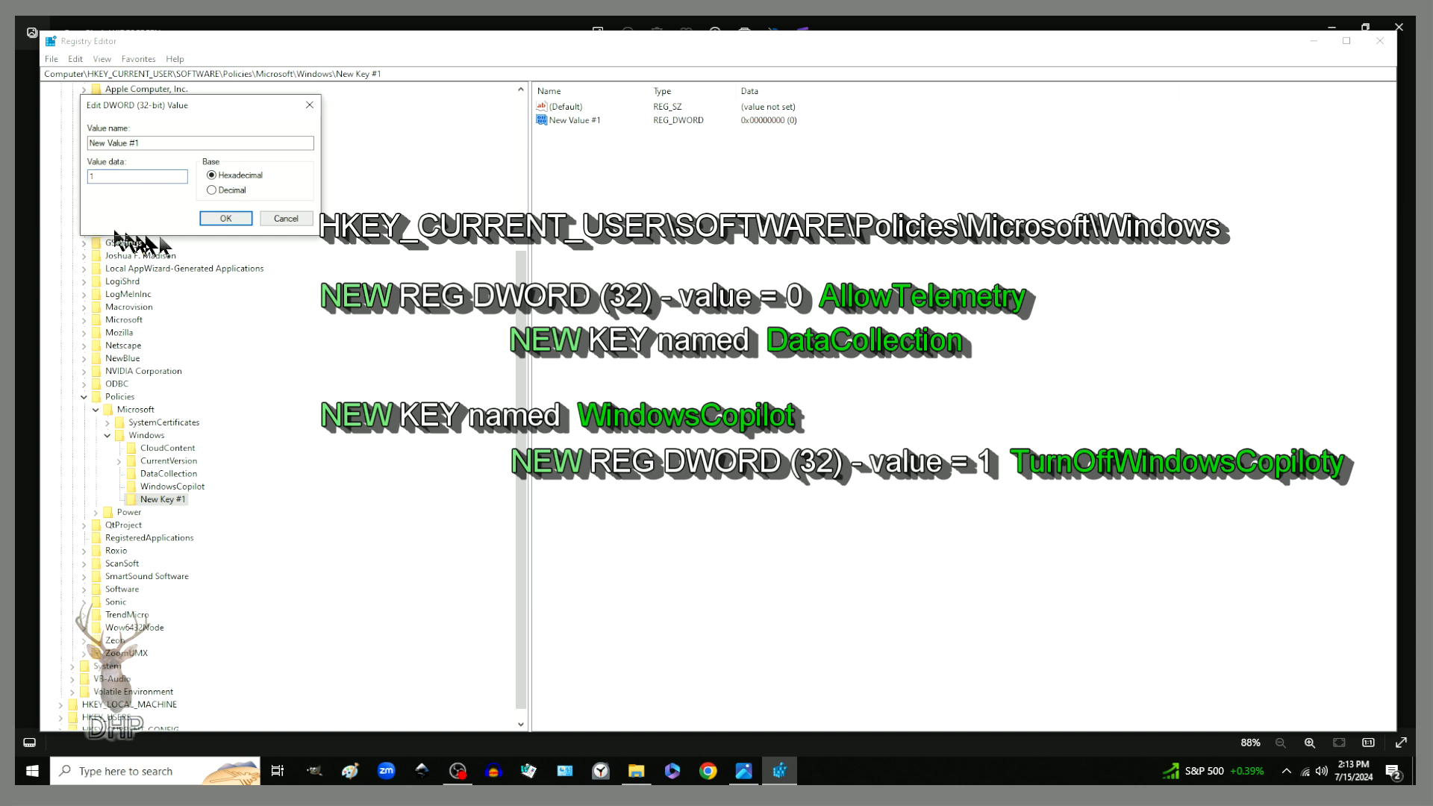
left_click(211, 220)
left_click(575, 248)
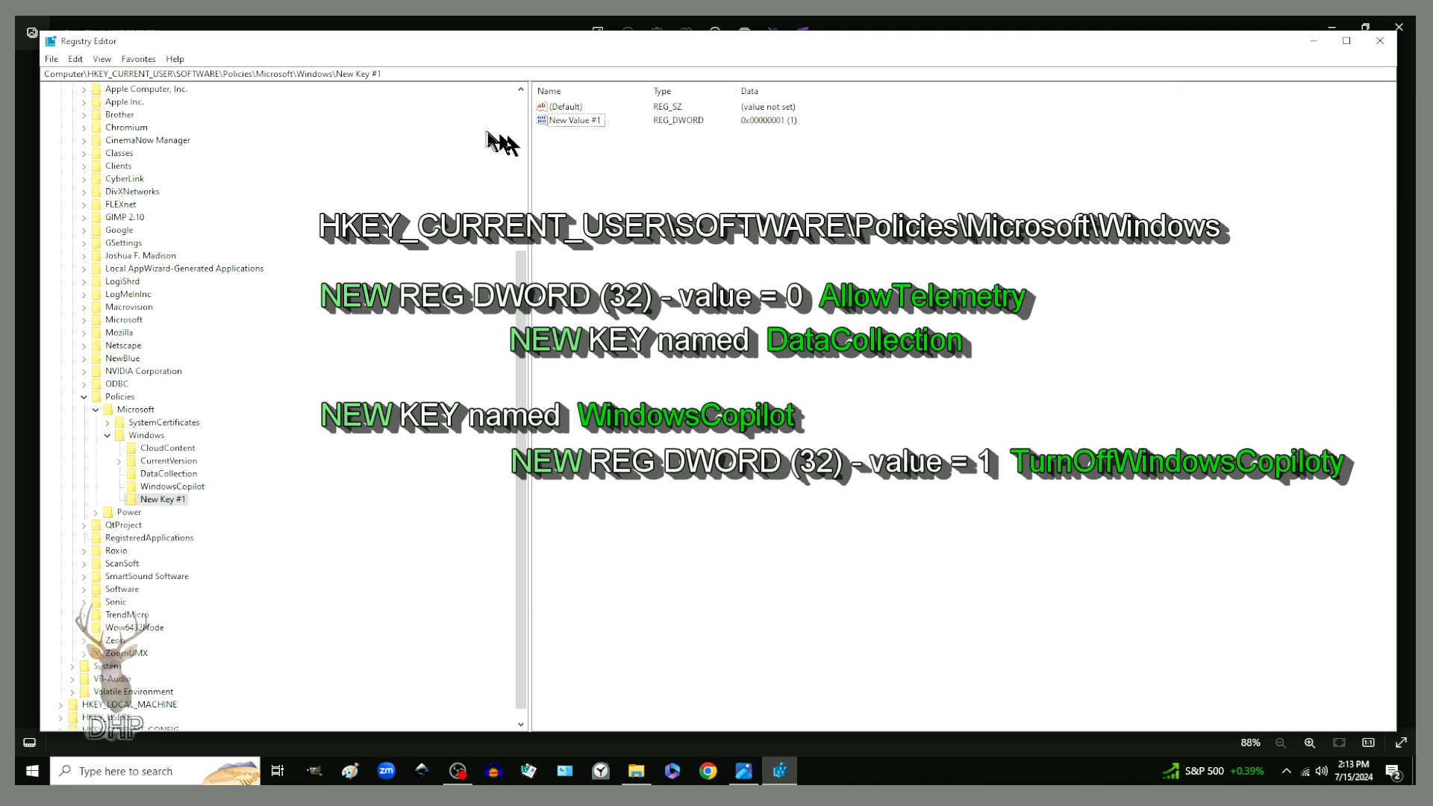
Step: Delete the newly created subkey under Policies\Microsoft\Windows together with its contents
left_click(172, 500)
right_click(172, 506)
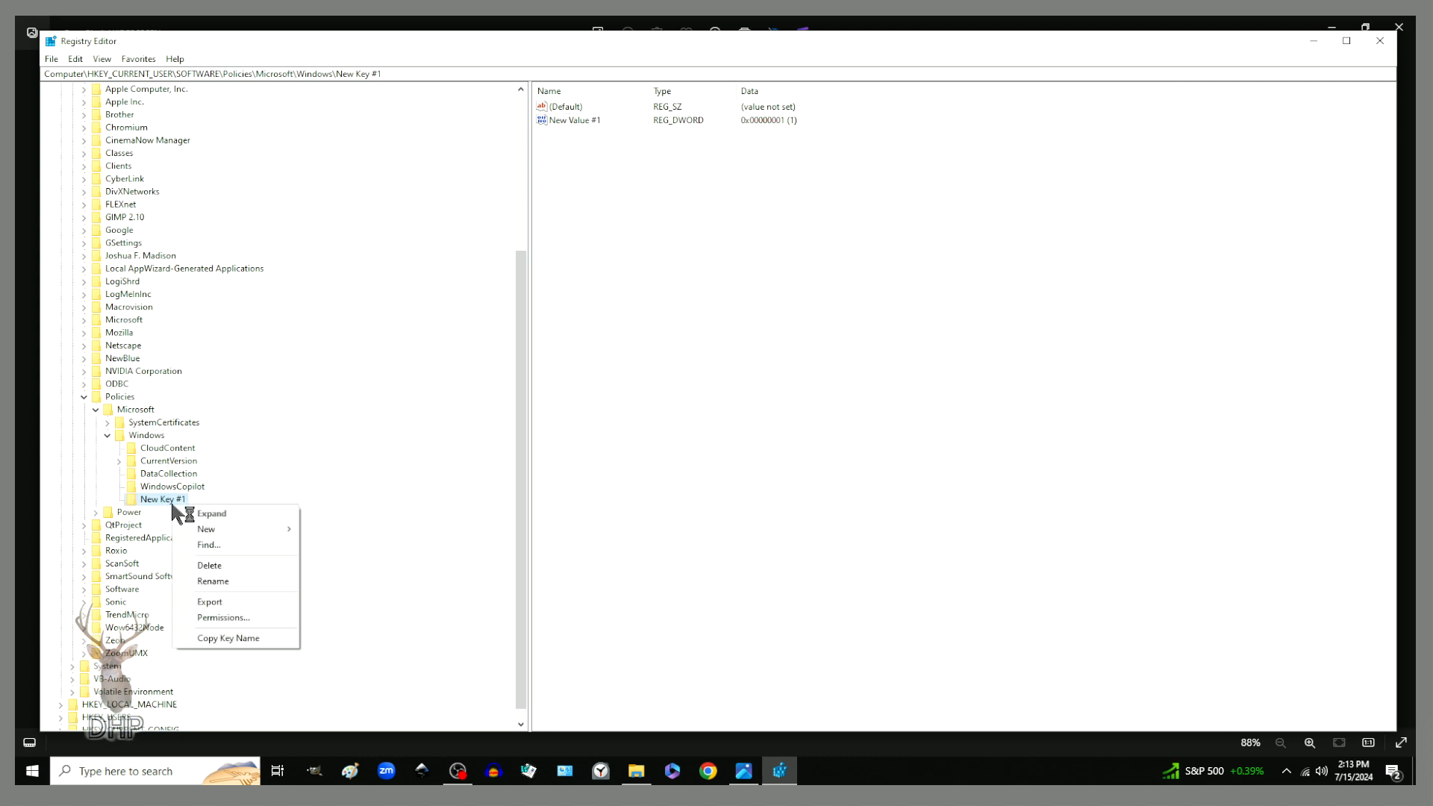
left_click(204, 569)
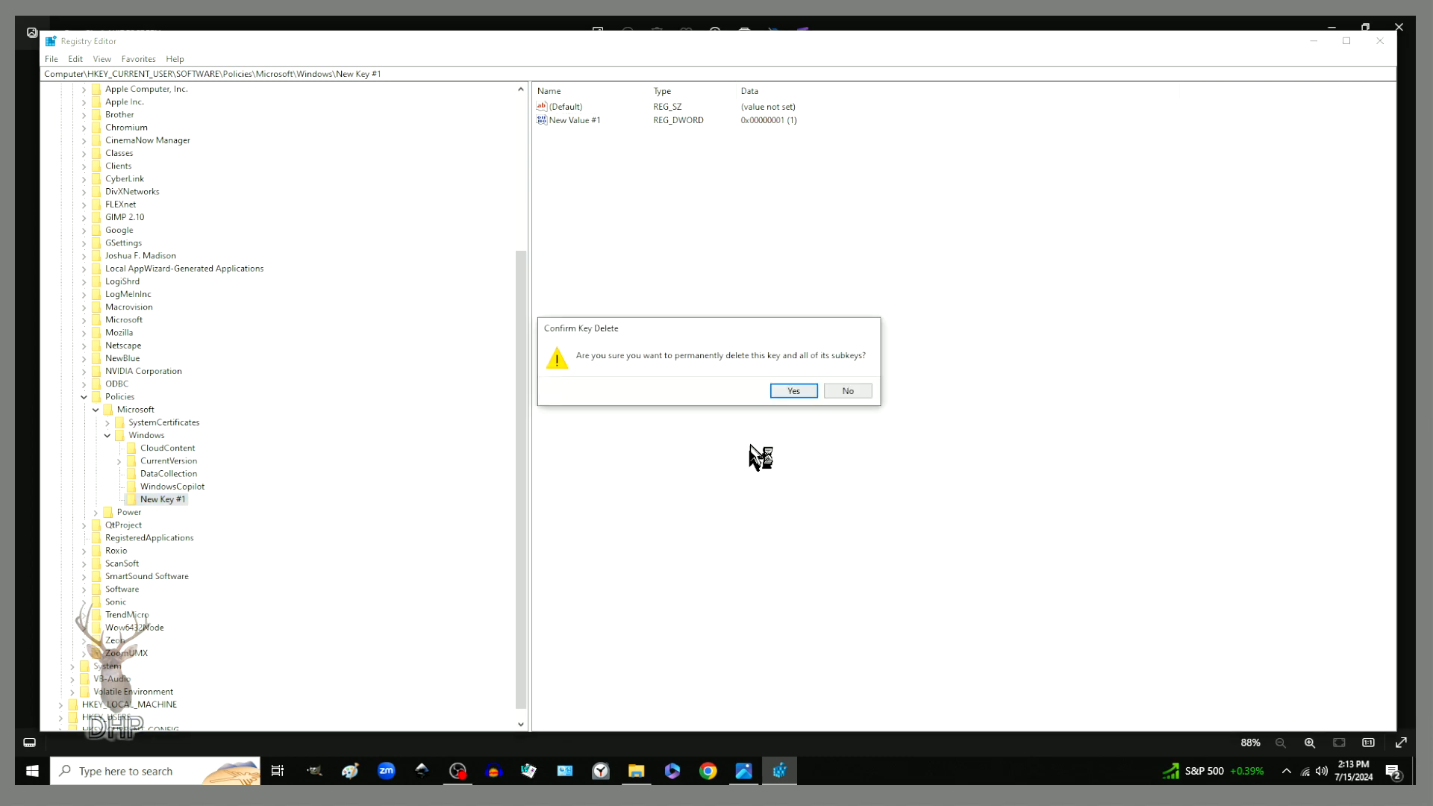
left_click(790, 393)
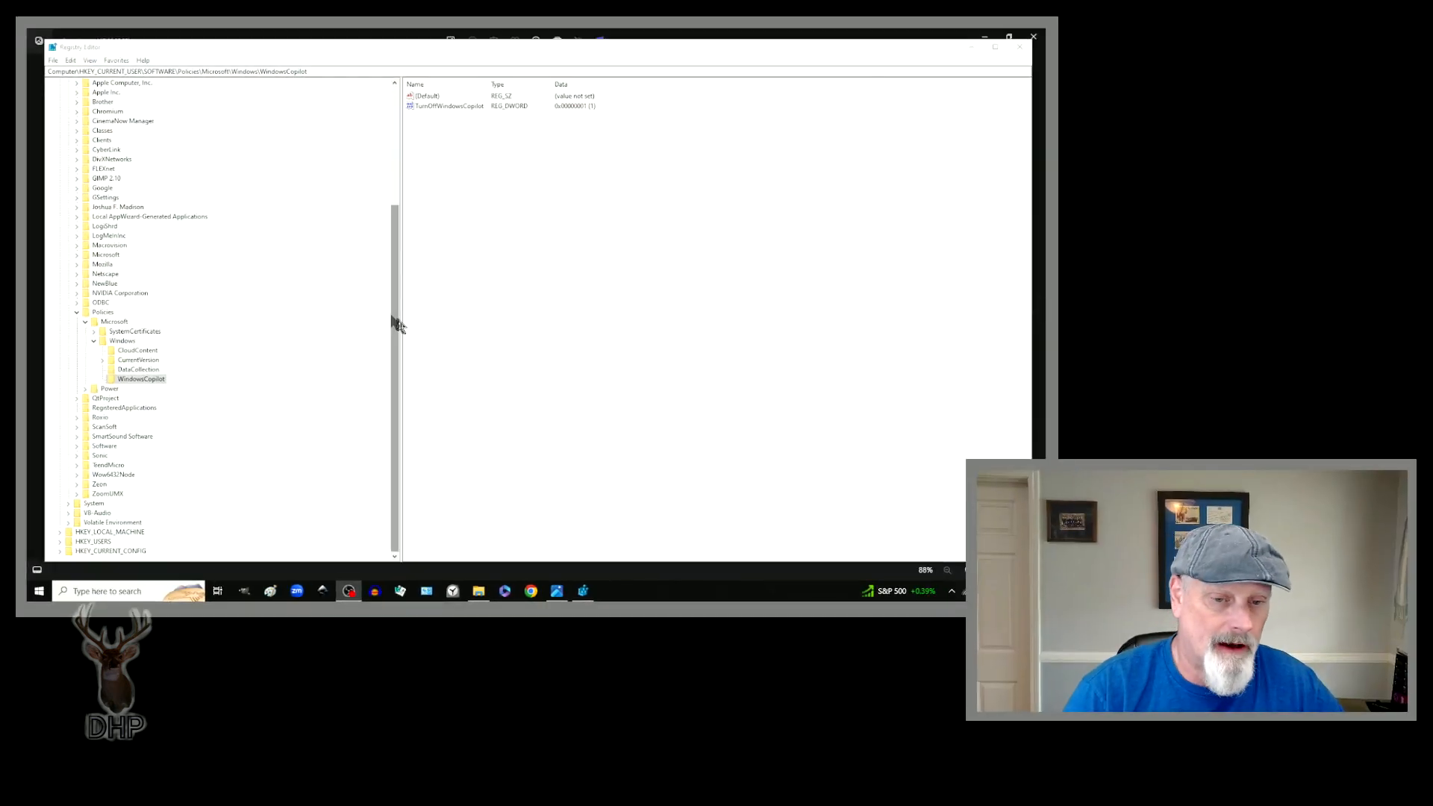
Step: Export the selected branch HKEY_CURRENT_USER\SOFTWARE\Policies\Microsoft\Windows to the System32 folder as a registration file named "windows Policies"
scroll(399, 323, "up", 1)
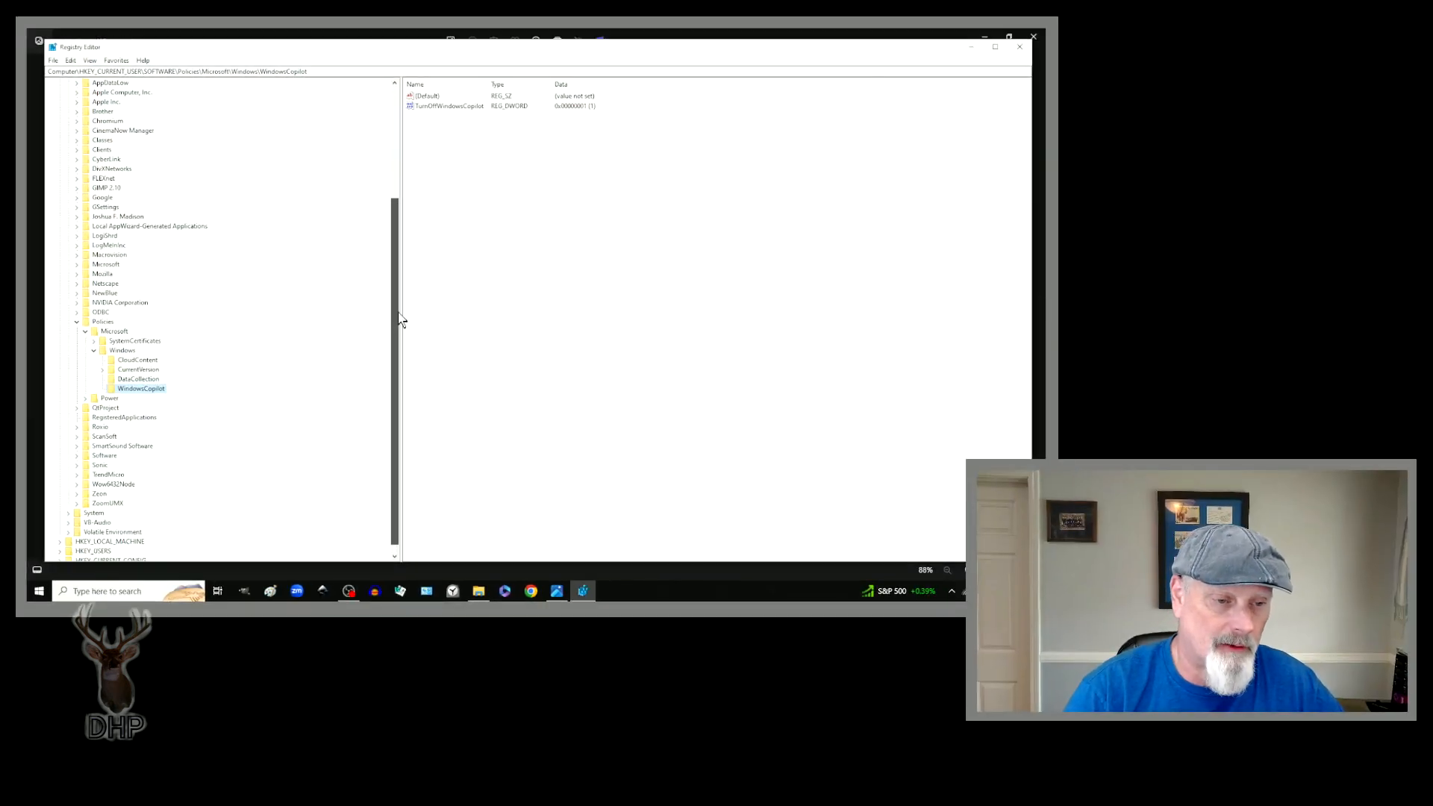
left_click(103, 332)
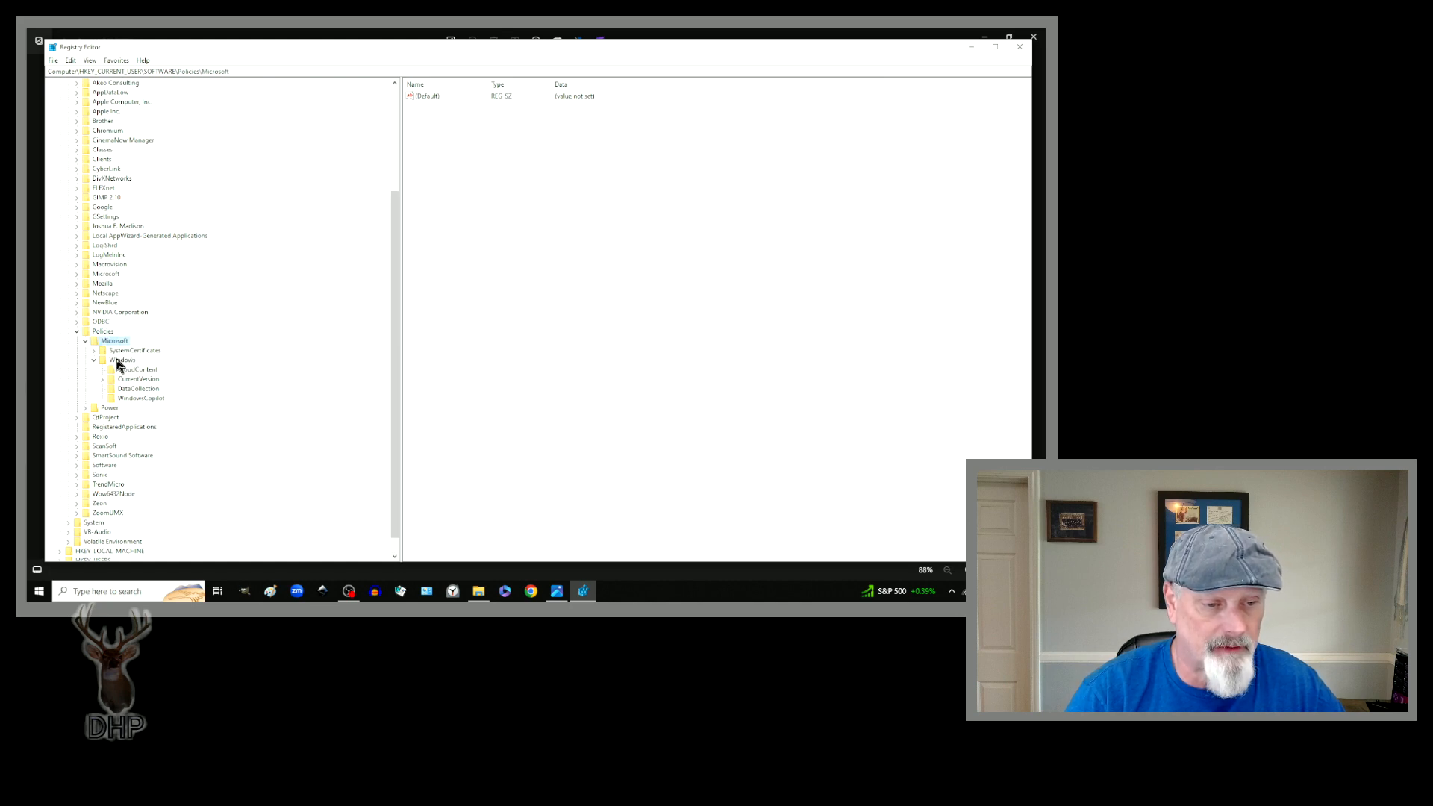
right_click(118, 365)
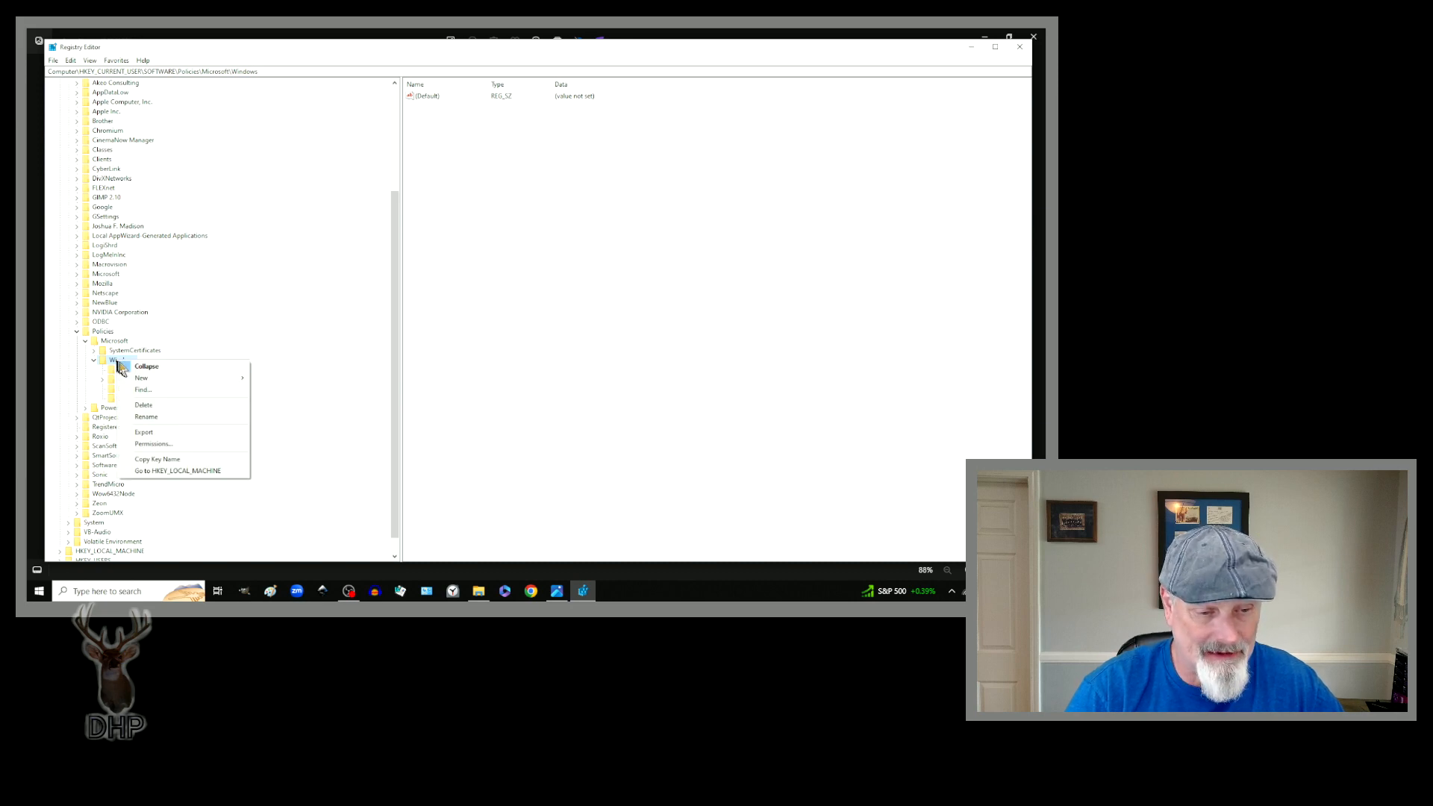
left_click(187, 434)
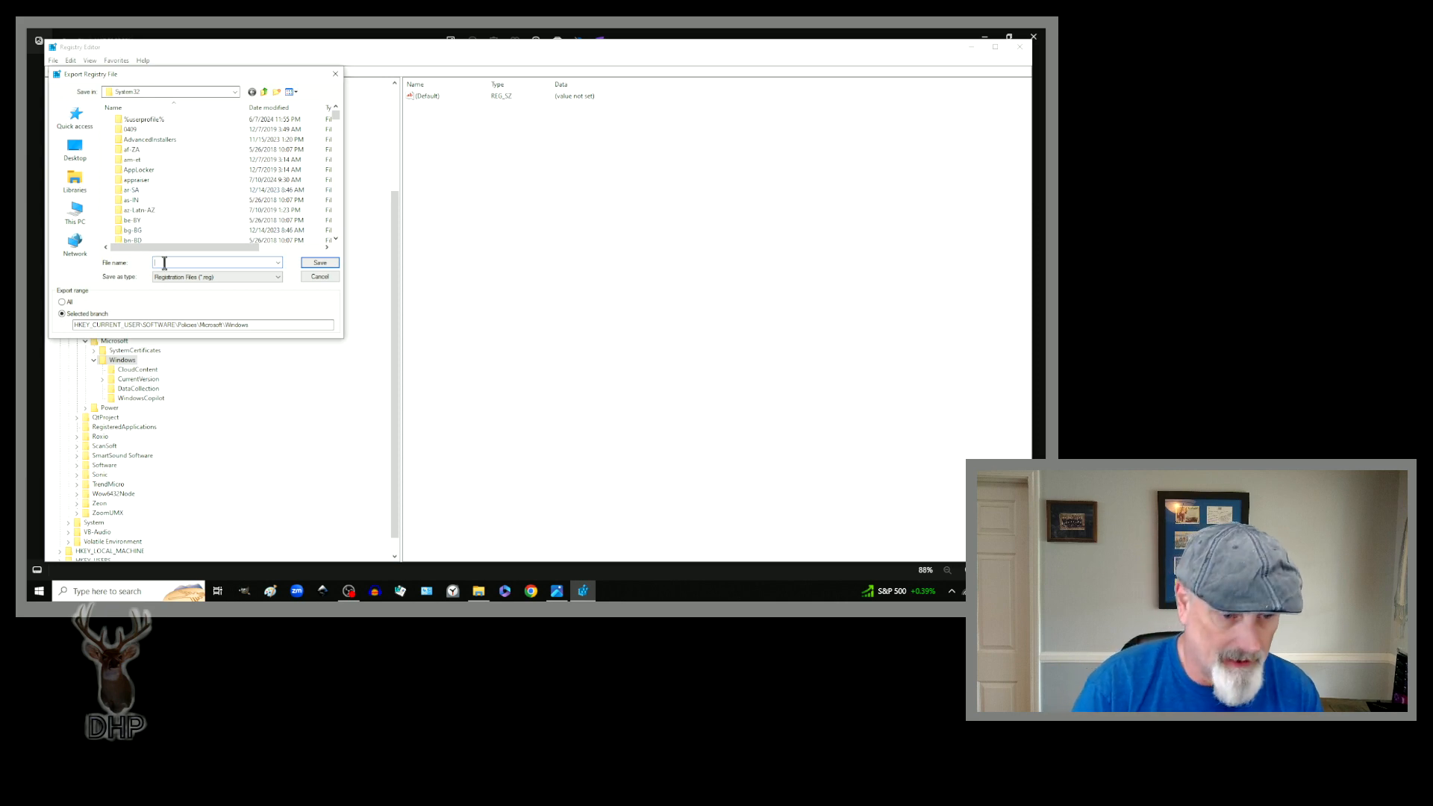
type("w")
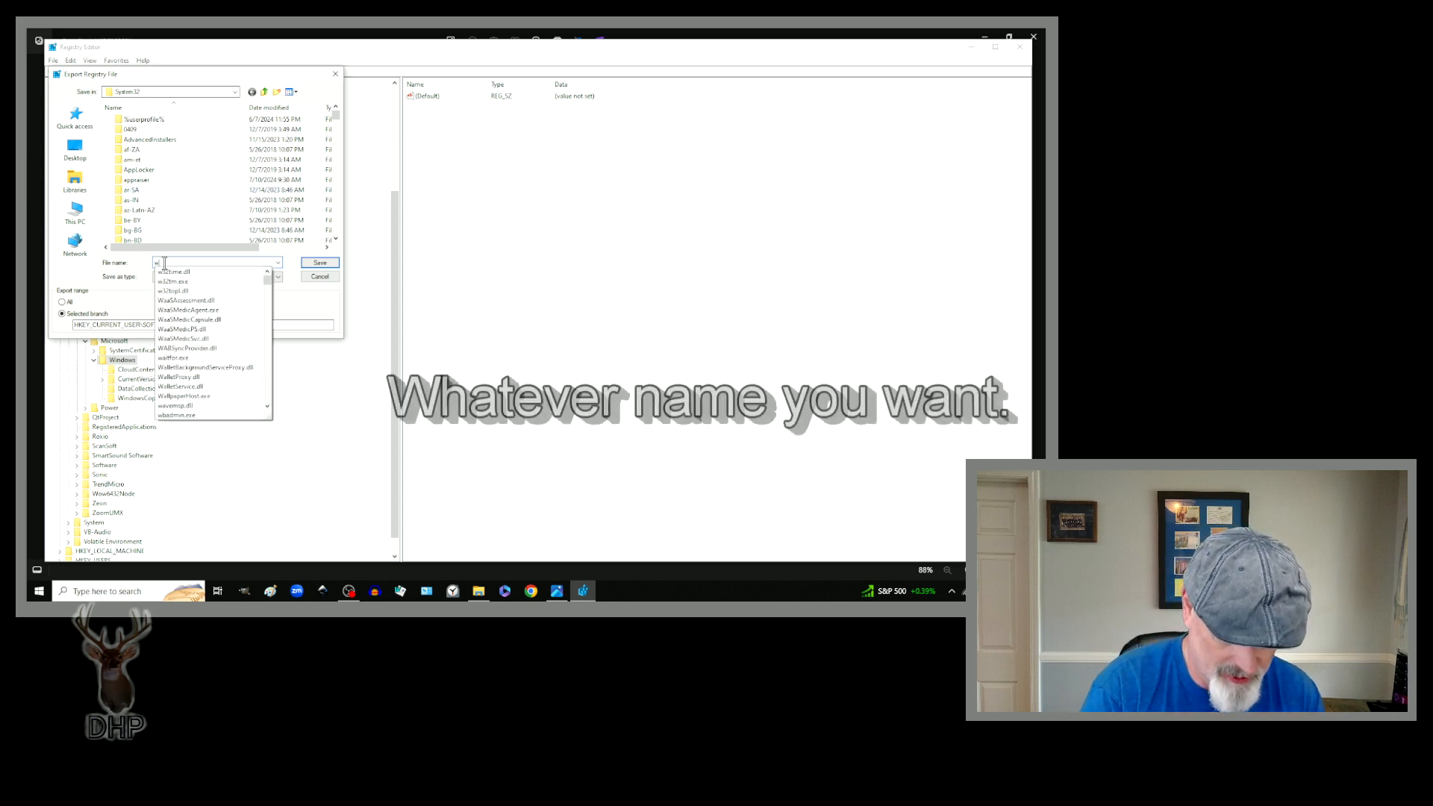
type("inD")
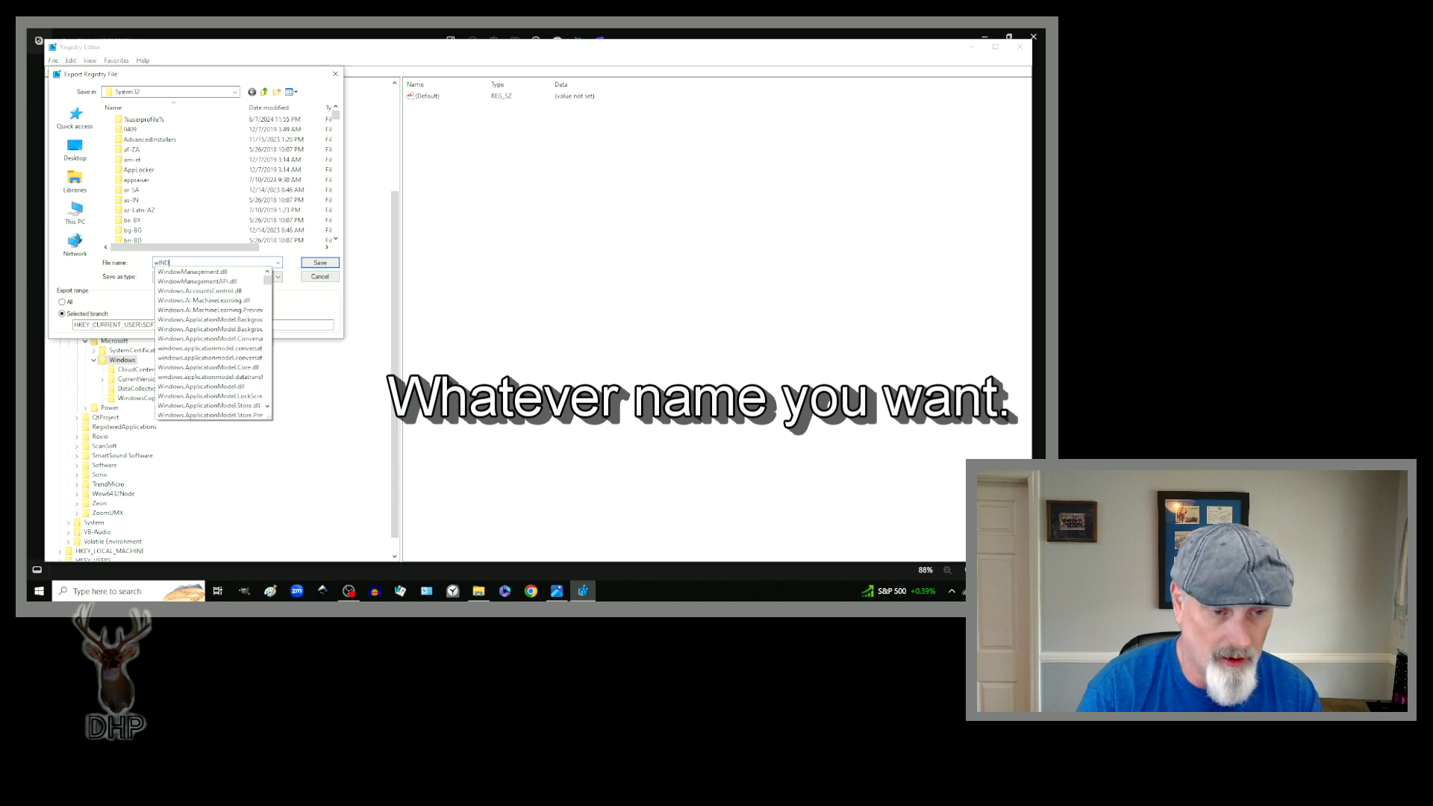
key("BackSpace")
key("BackSpace")
key("BackSpace")
key("BackSpace")
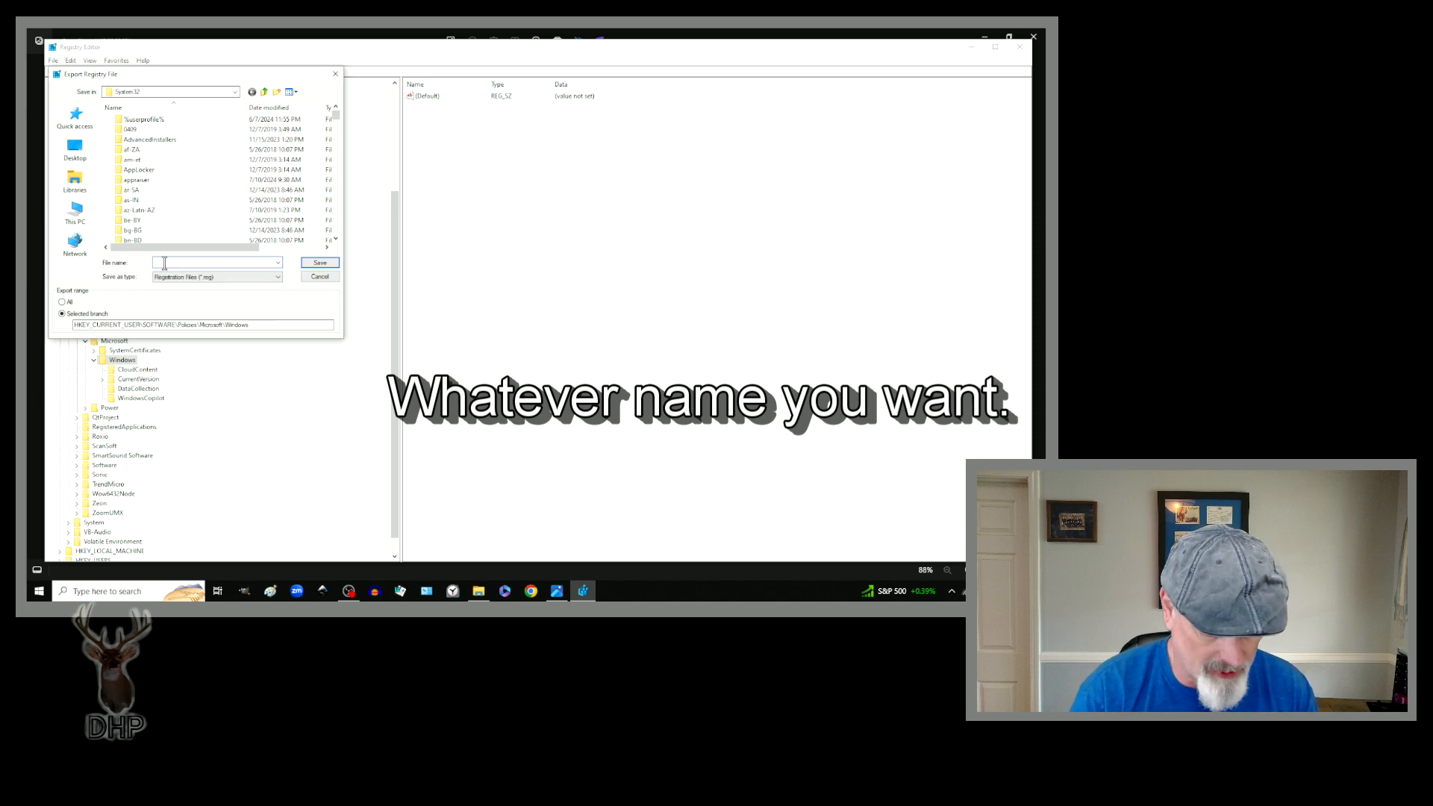
type("wi")
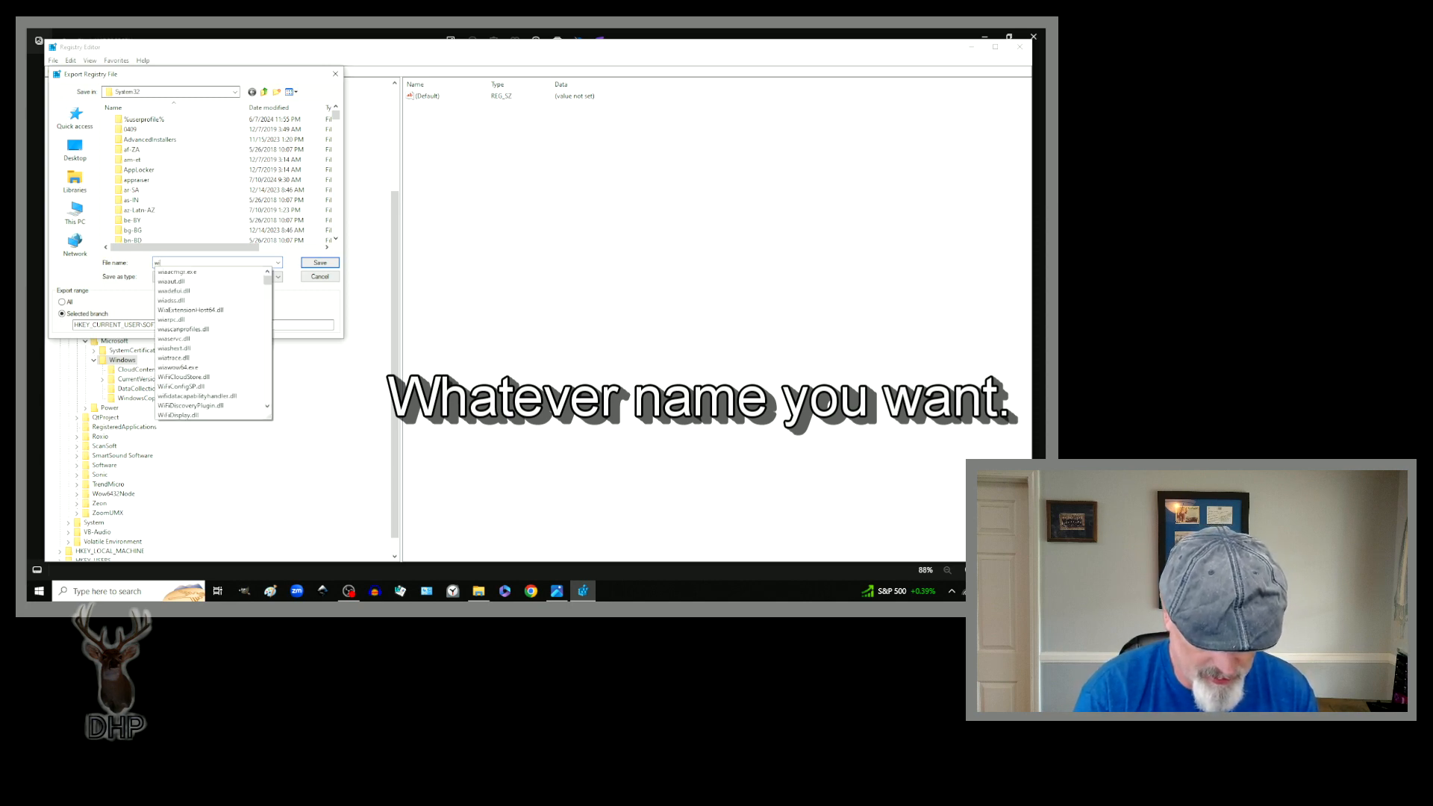
type("ndows")
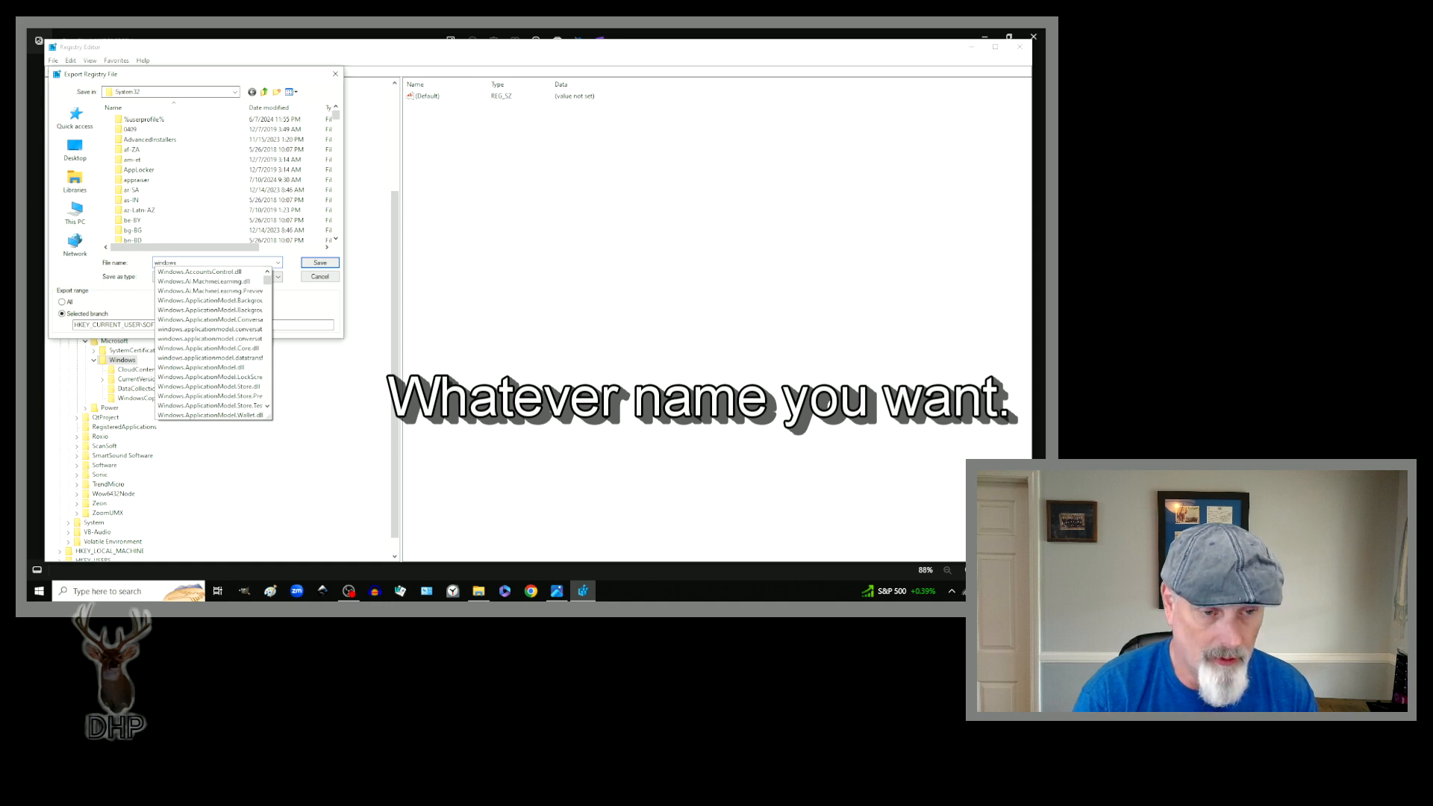
left_click(165, 264)
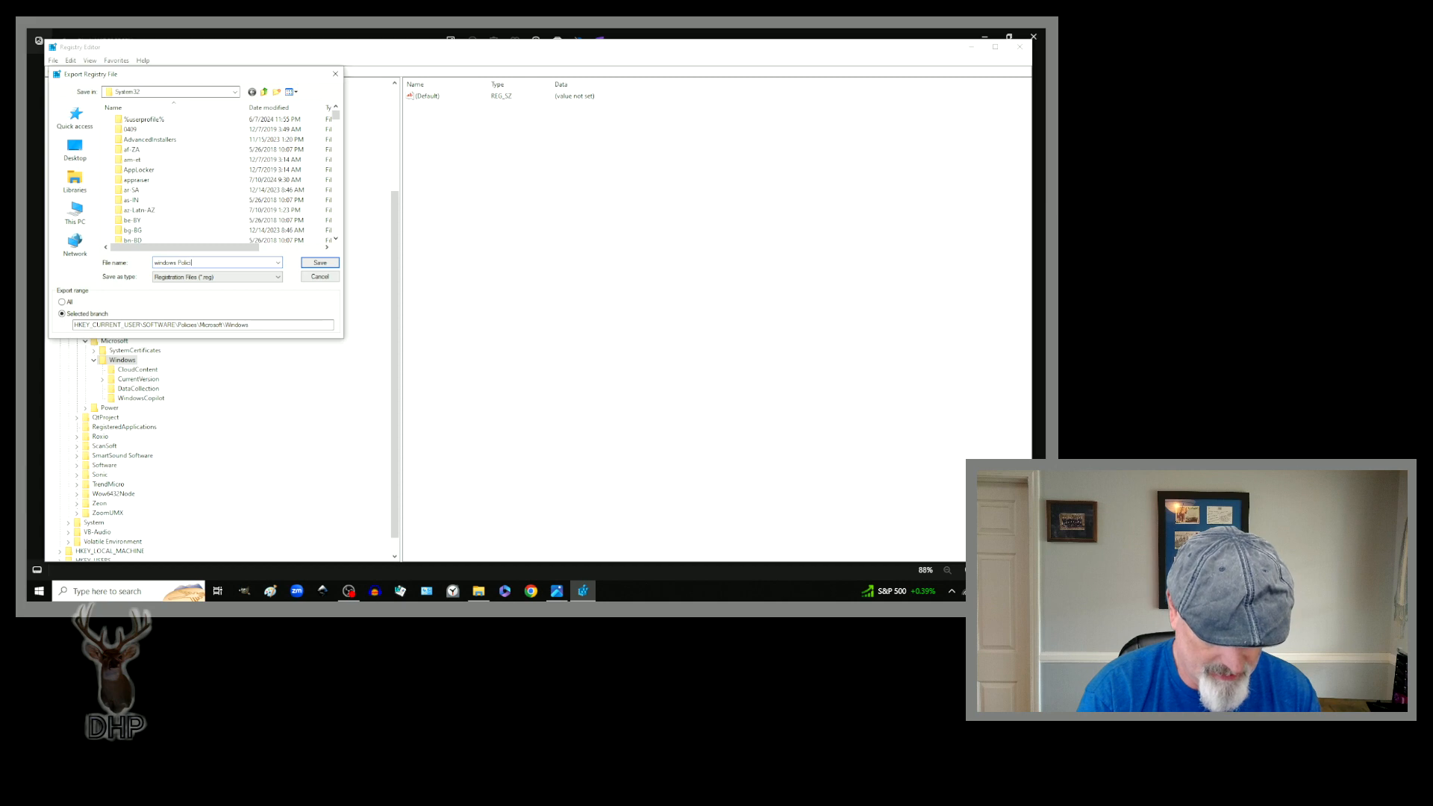
type("Policies")
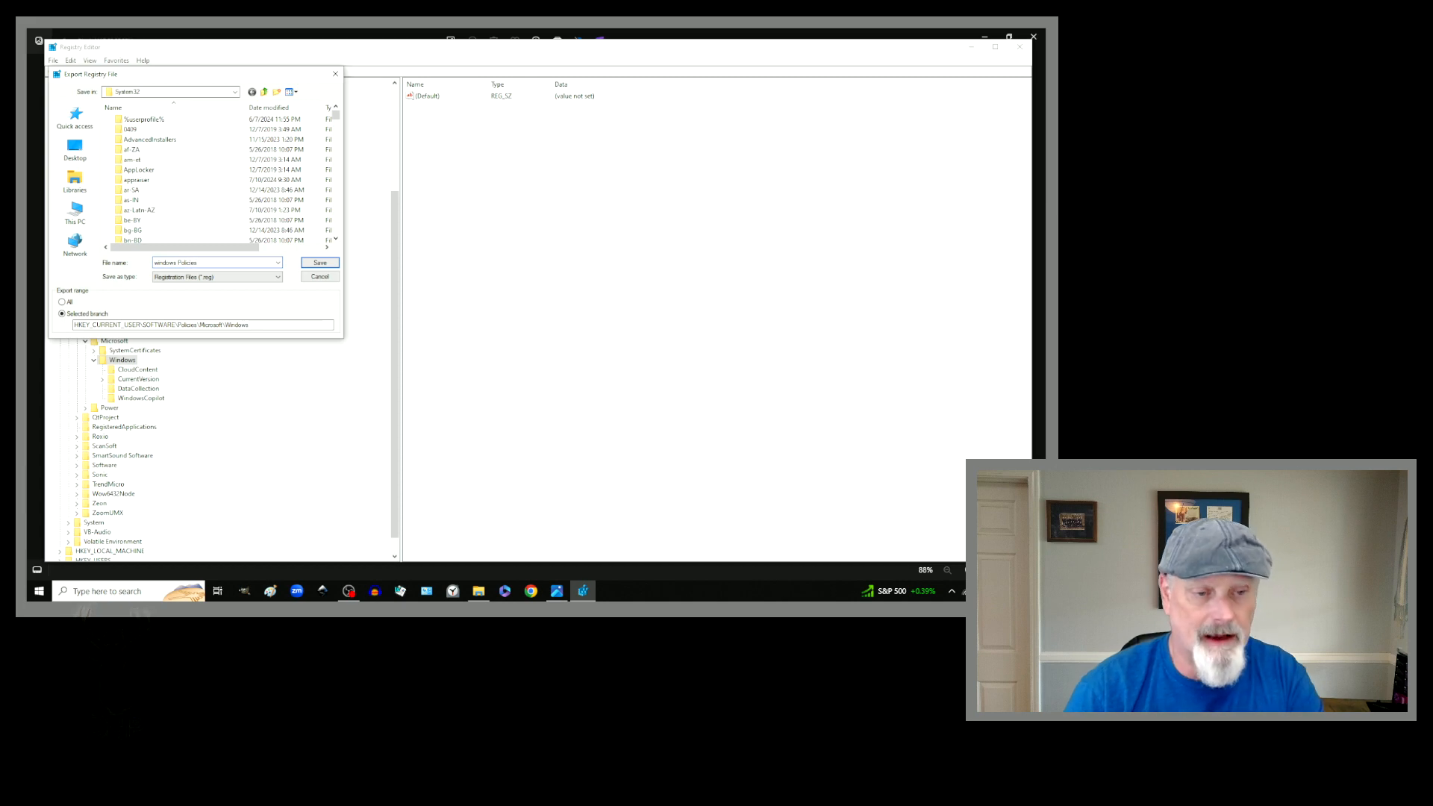
left_click(315, 265)
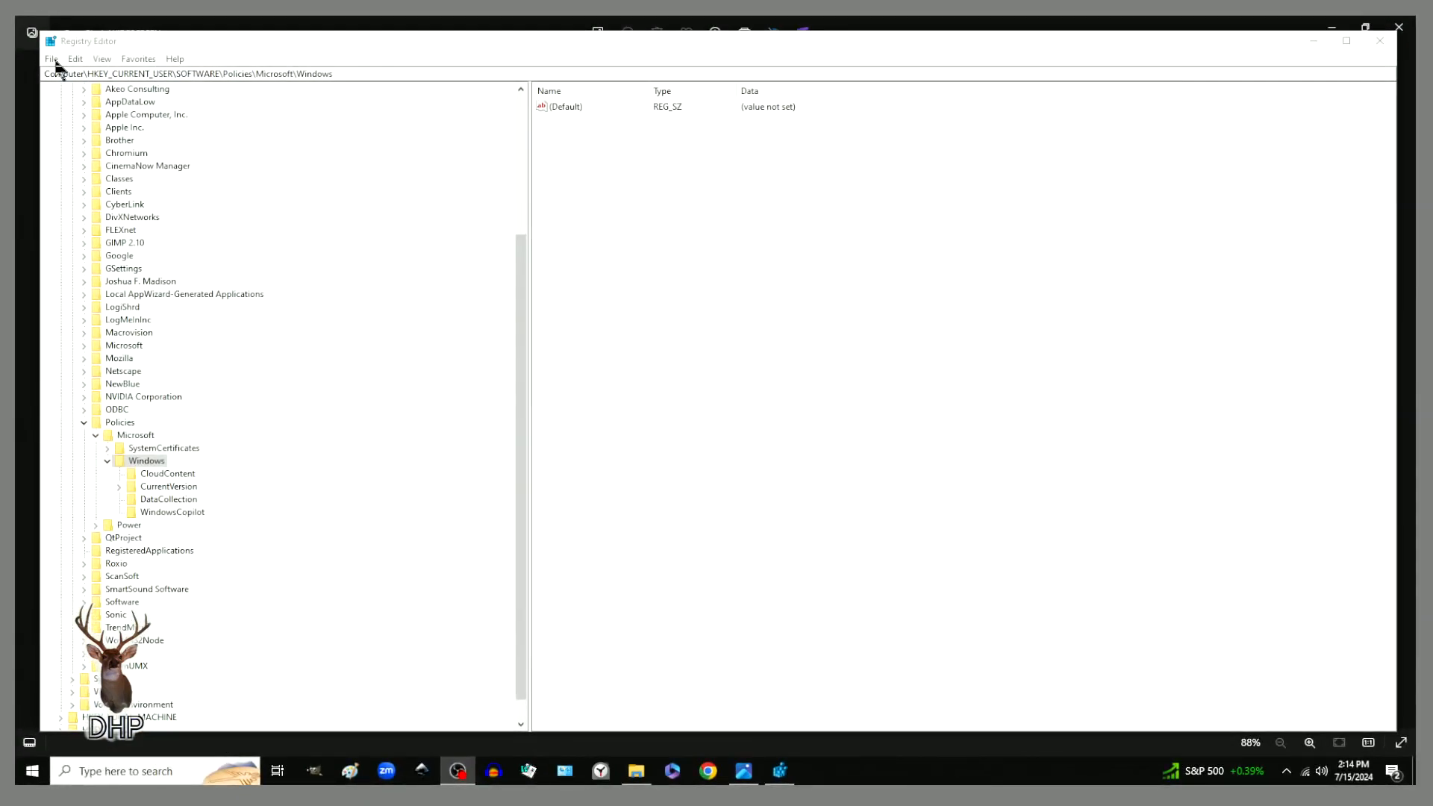
Step: Start a registry file import and choose windows Policies.reg from the System32 folder
left_click(53, 59)
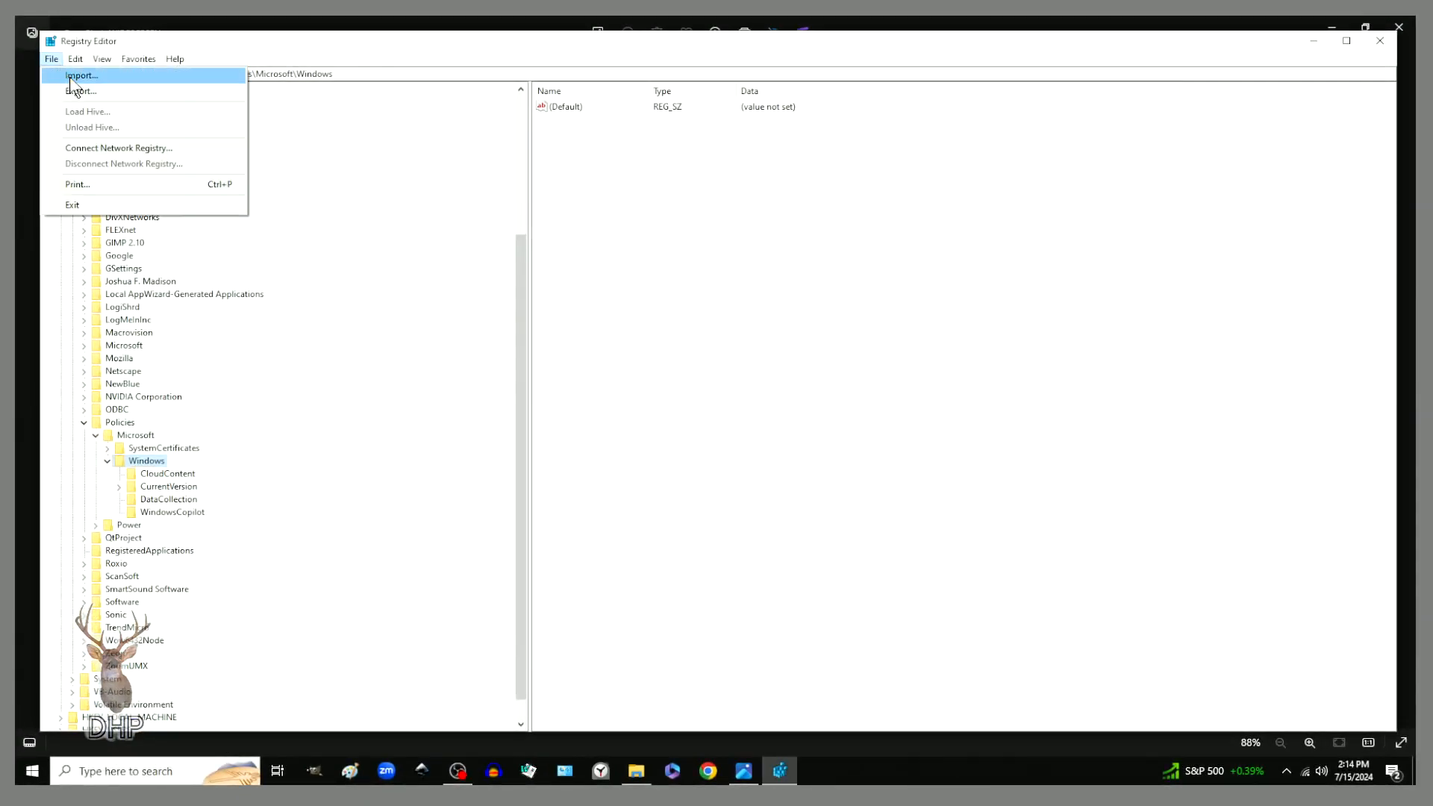
left_click(71, 76)
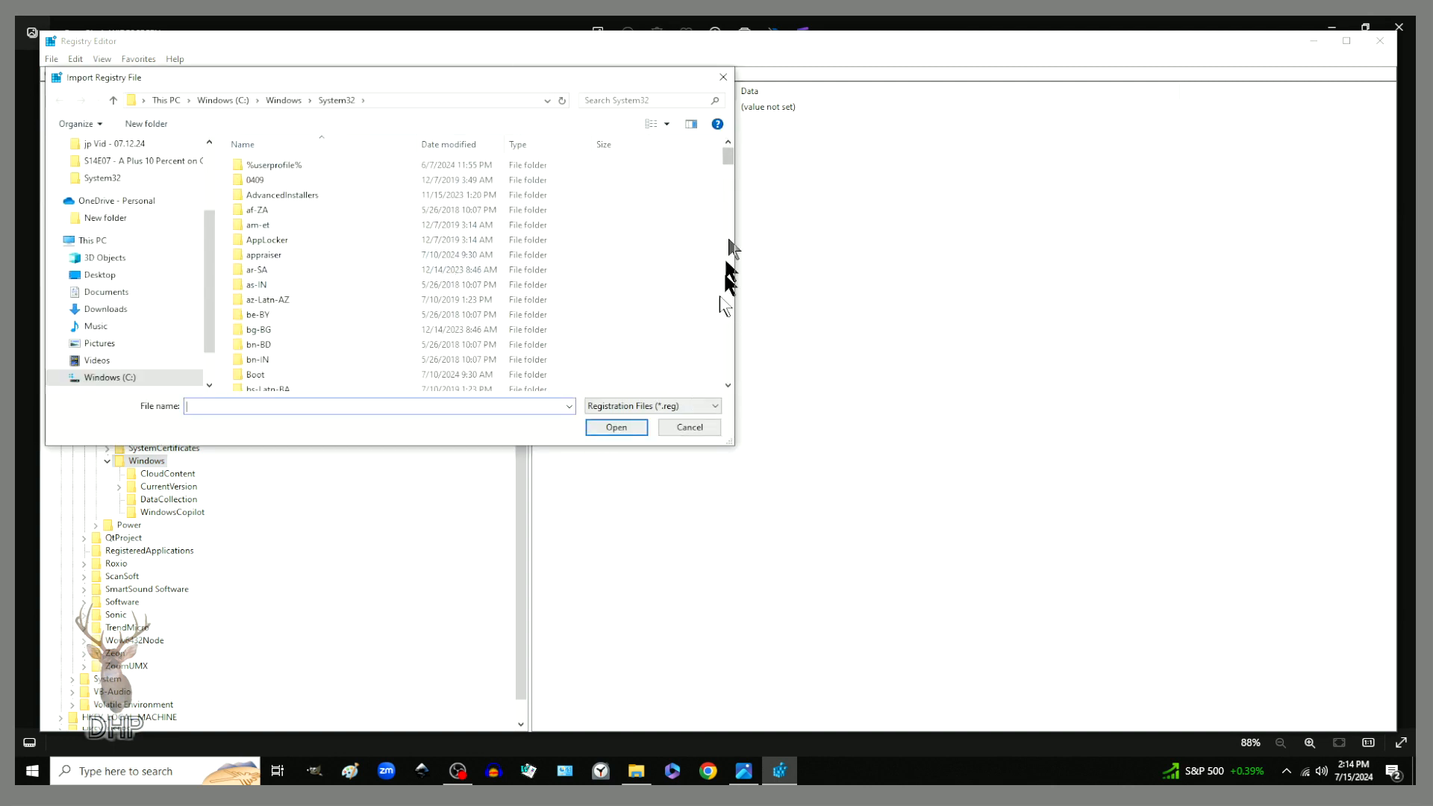
left_click_drag(728, 158, 728, 387)
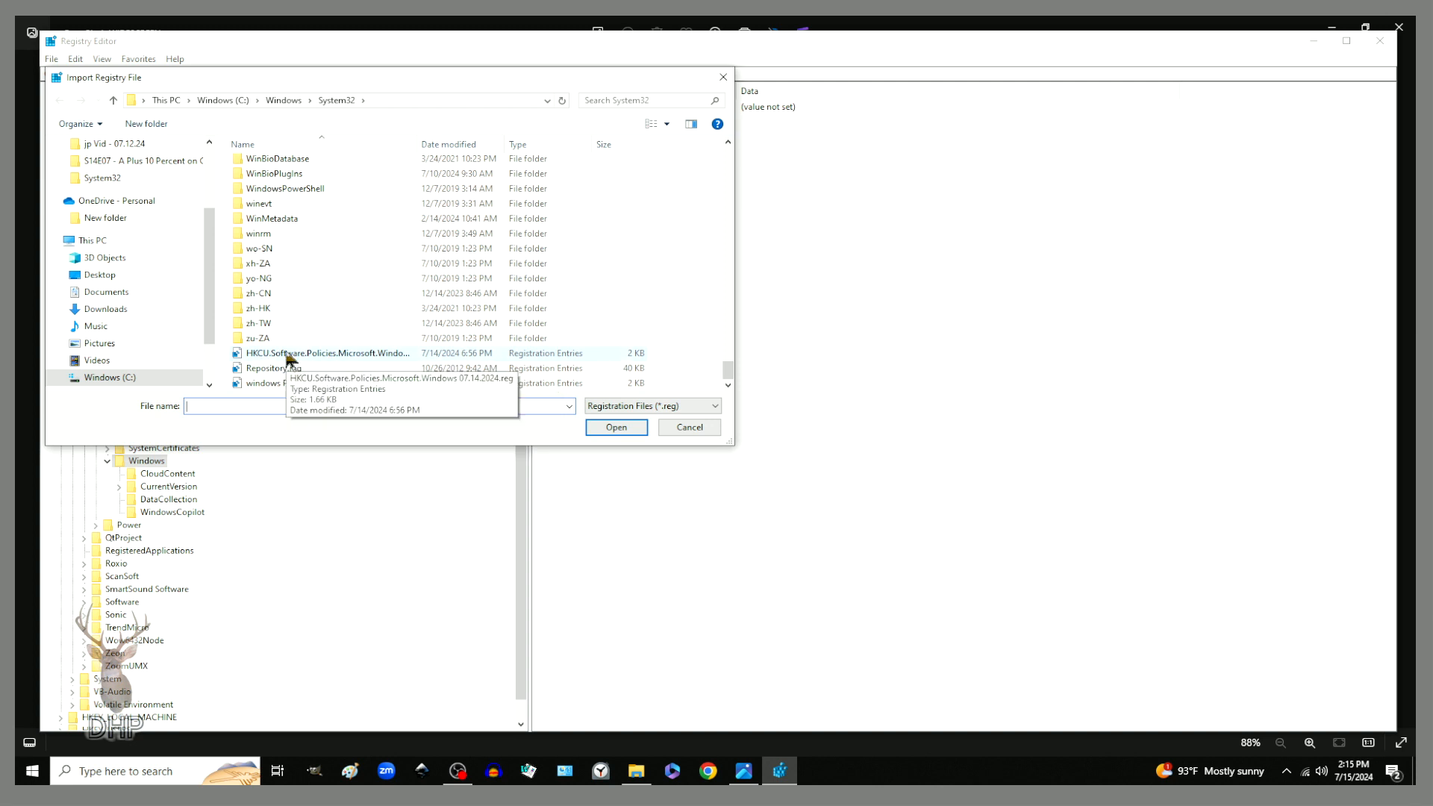
left_click(276, 388)
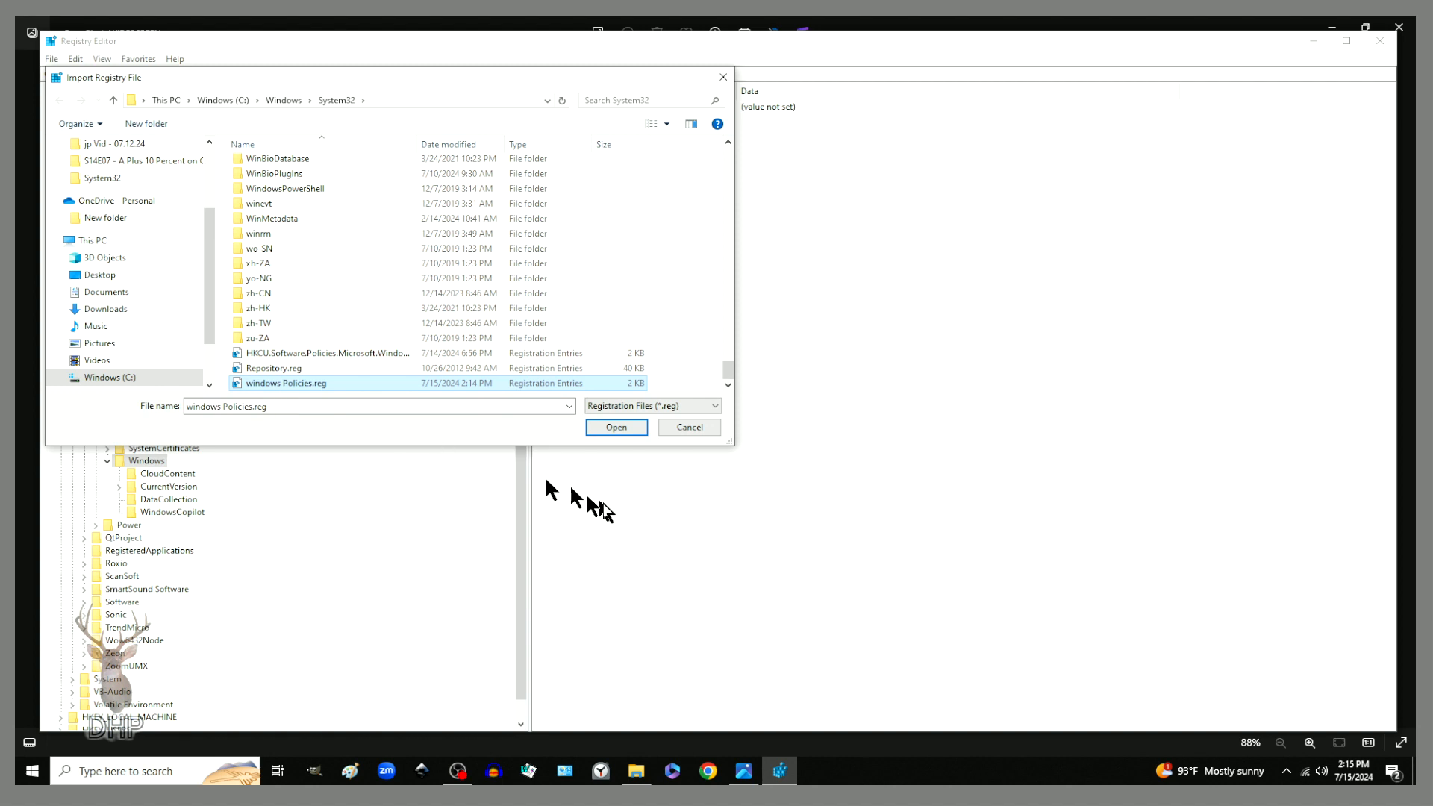